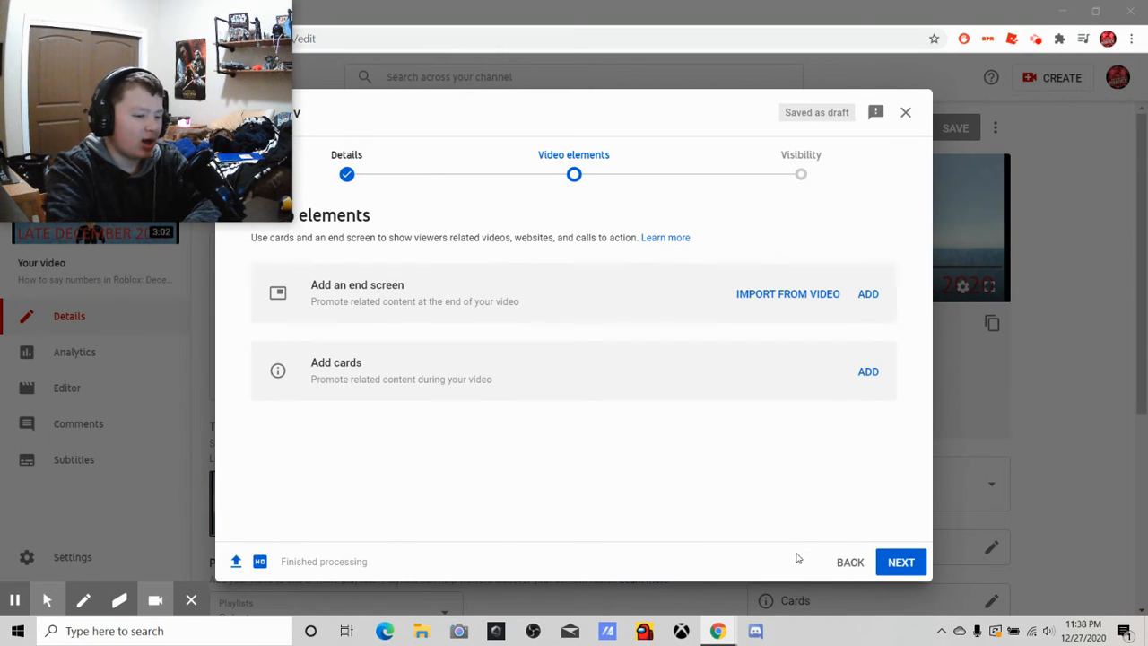
Check the draft video's details, return to the video elements and start adding an end screen
left_click(849, 562)
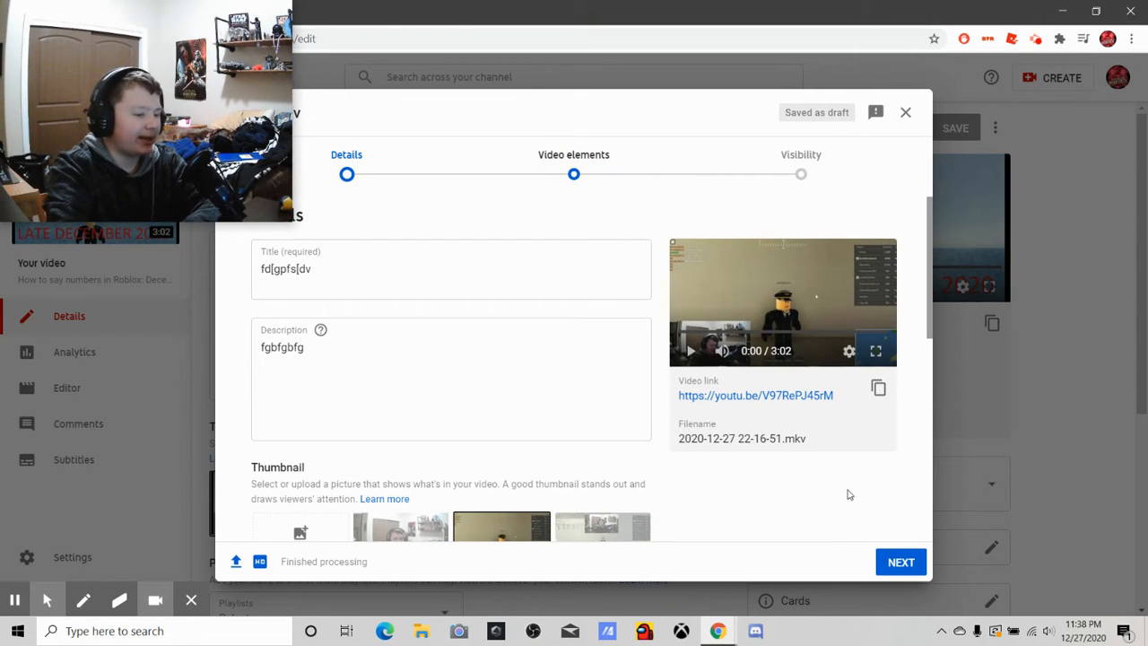
left_click(913, 562)
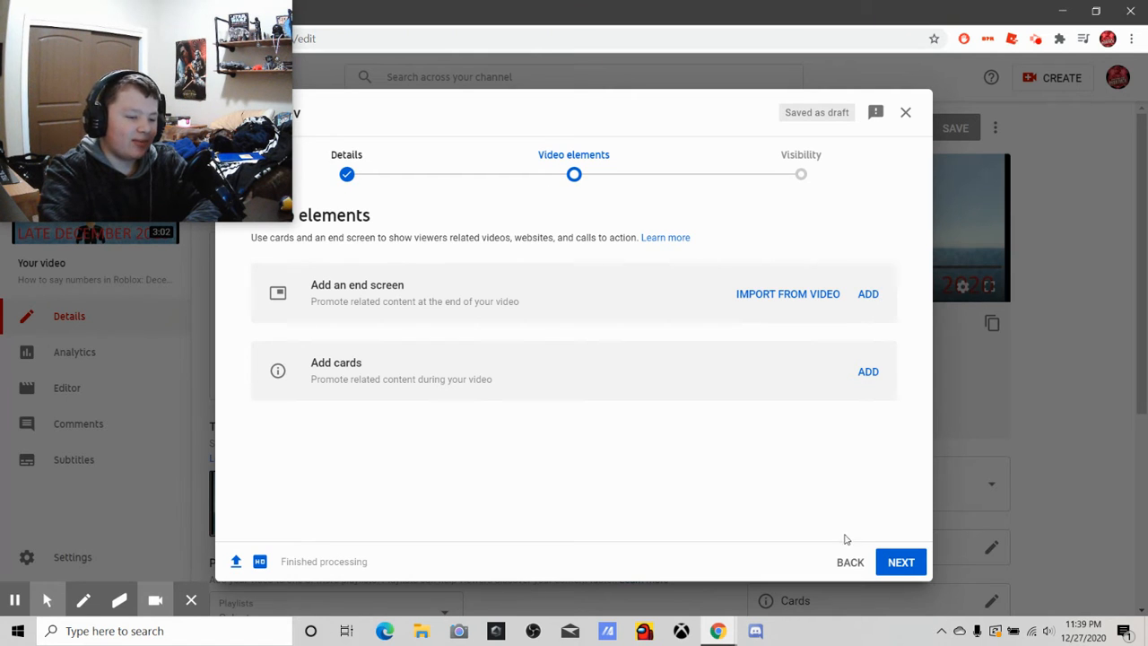
left_click(868, 295)
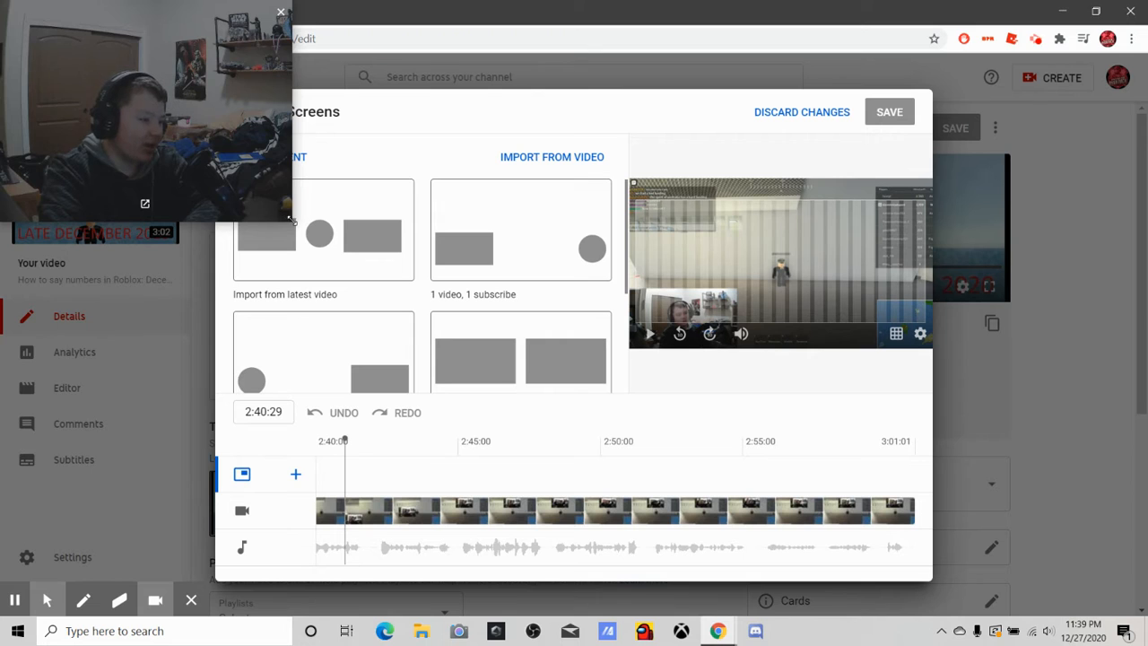
left_click_drag(289, 218, 232, 176)
Browse the end screen templates and apply the one with 1 video, 1 playlist and 1 subscribe element
scroll(390, 260, "down", 2)
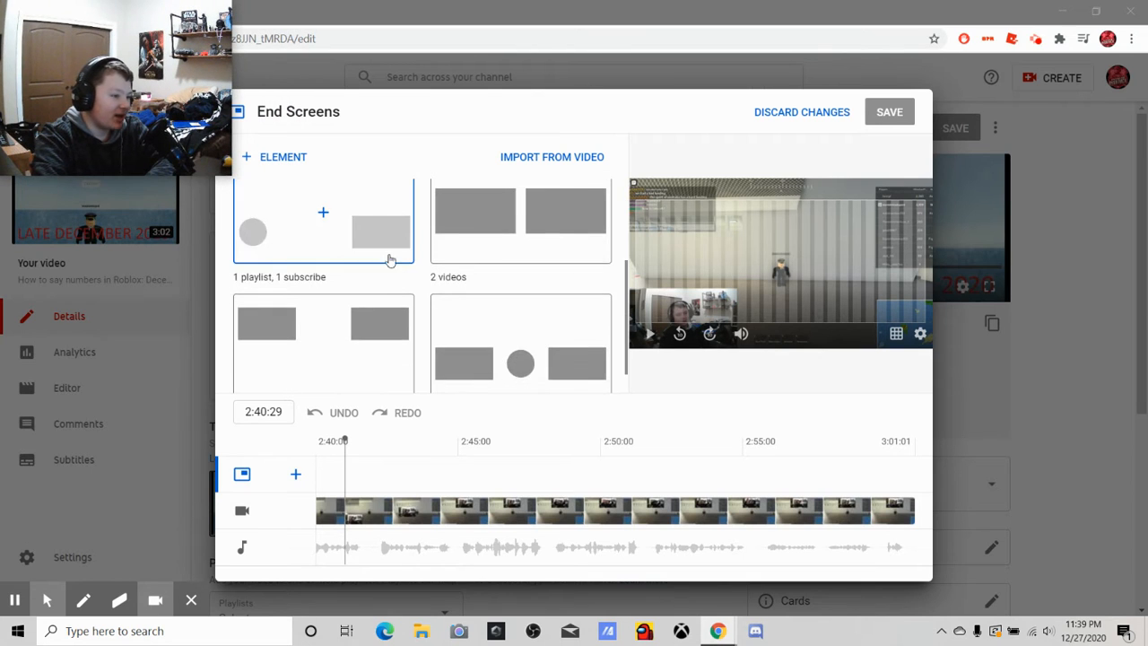
scroll(333, 231, "down", 1)
scroll(320, 264, "up", 3)
scroll(313, 287, "down", 1)
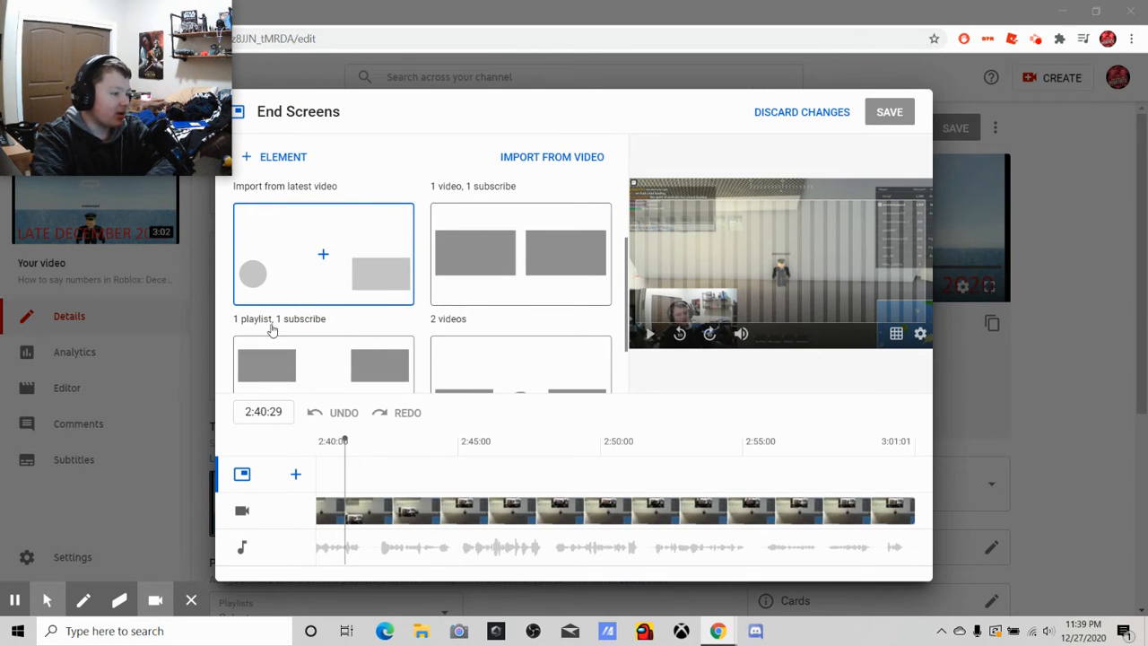
scroll(485, 310, "down", 1)
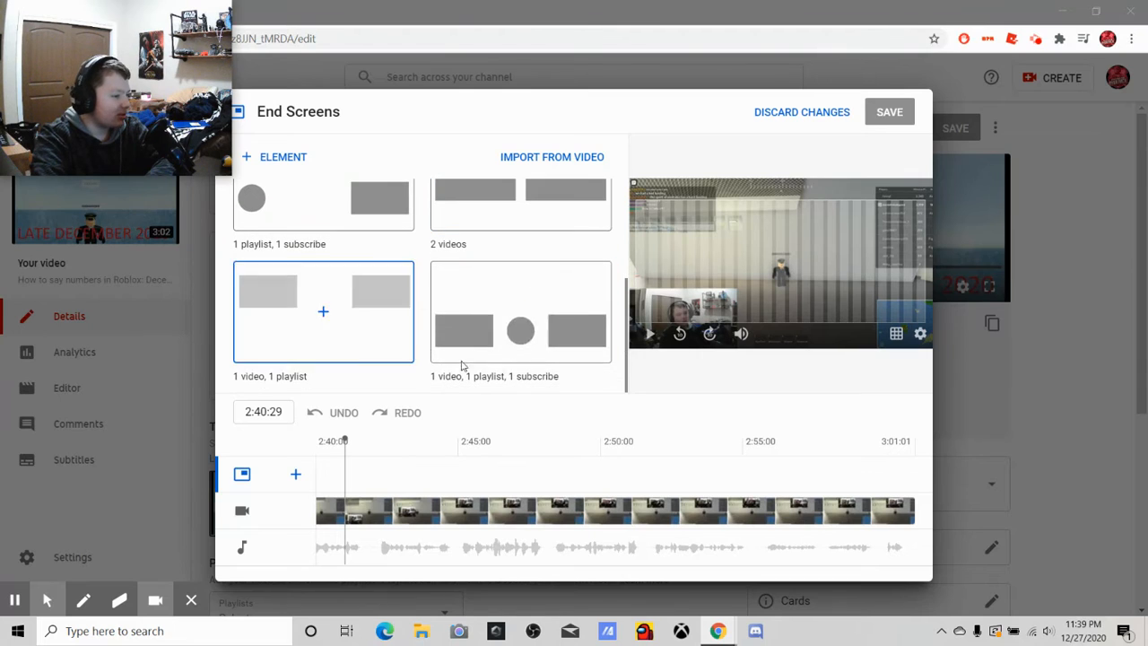
scroll(478, 389, "up", 3)
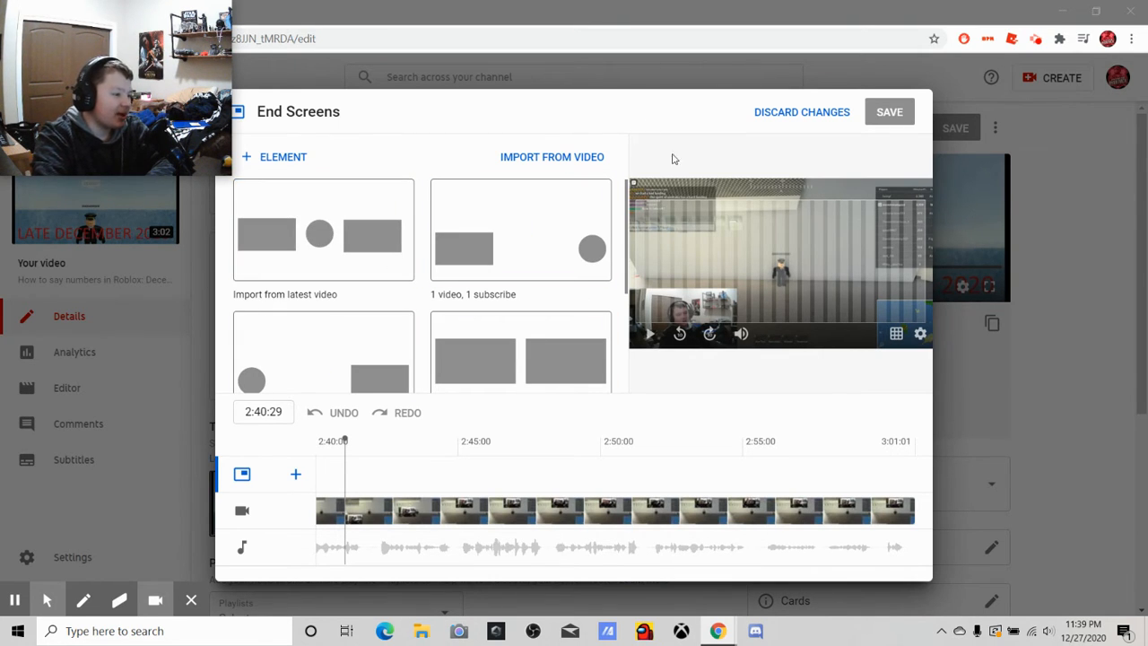
scroll(398, 266, "down", 3)
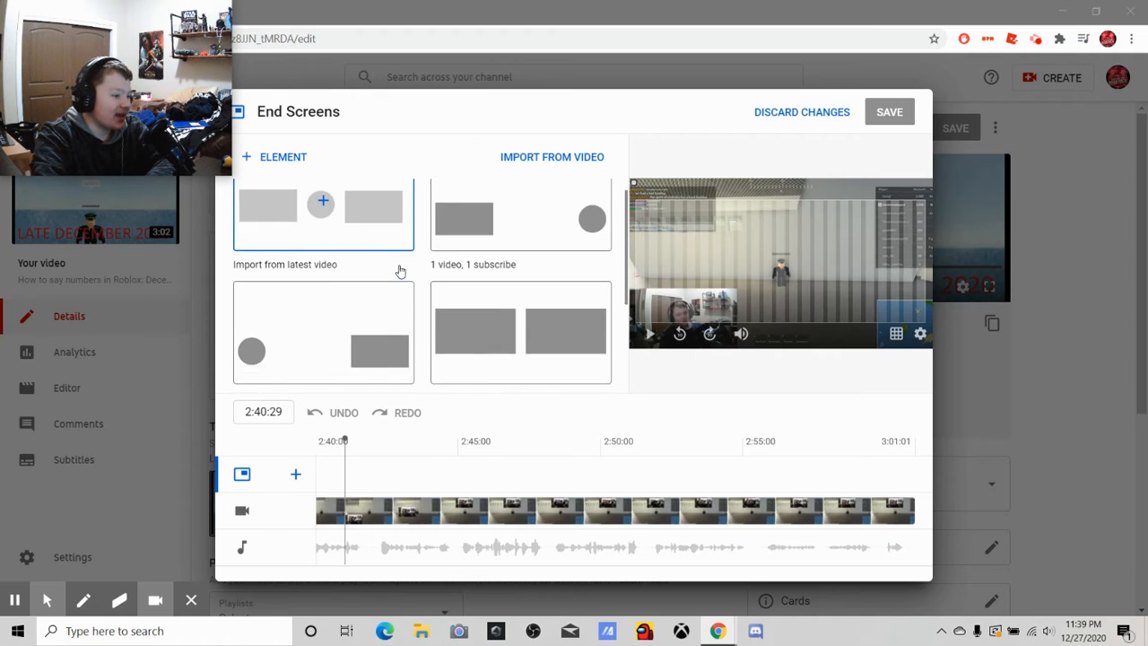
scroll(460, 322, "up", 1)
scroll(538, 350, "down", 1)
left_click(574, 344)
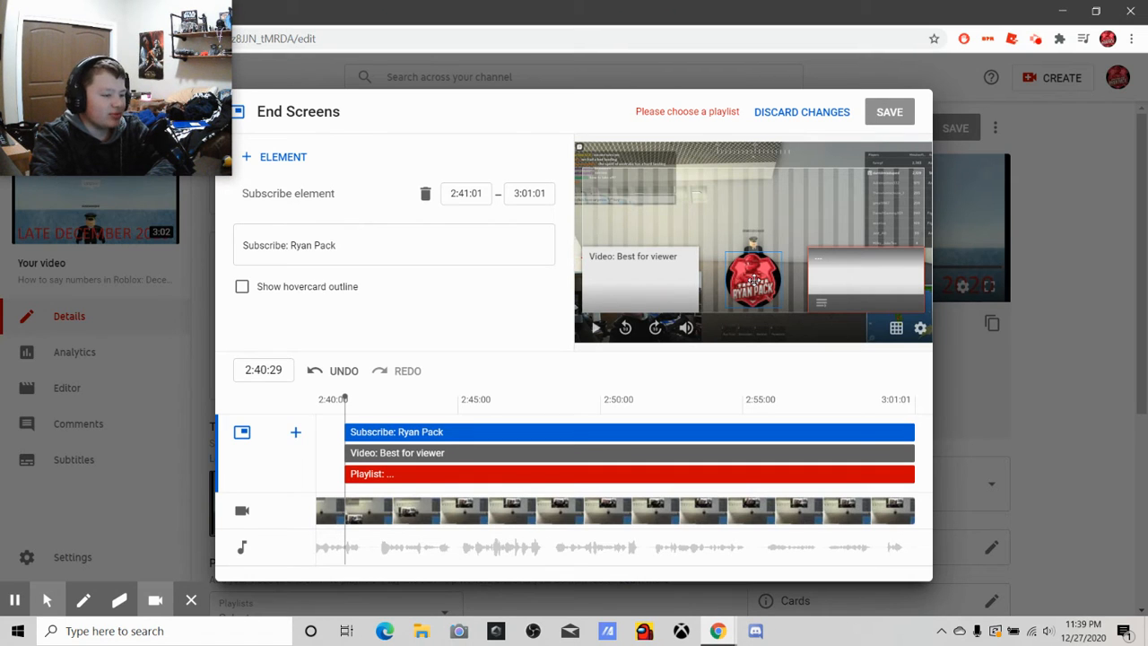
Move the subscribe, playlist and video elements higher in the end screen frame
mouse_move(759, 277)
left_mouse_down()
mouse_move(756, 249)
mouse_move(753, 264)
left_mouse_up()
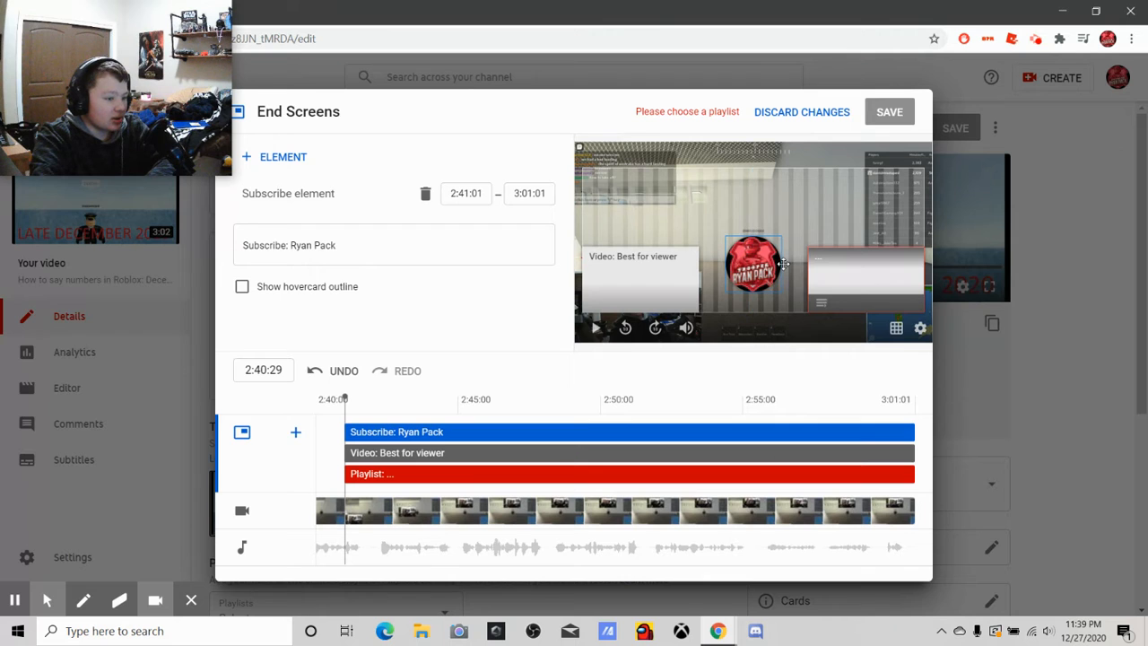
left_click_drag(861, 276, 875, 240)
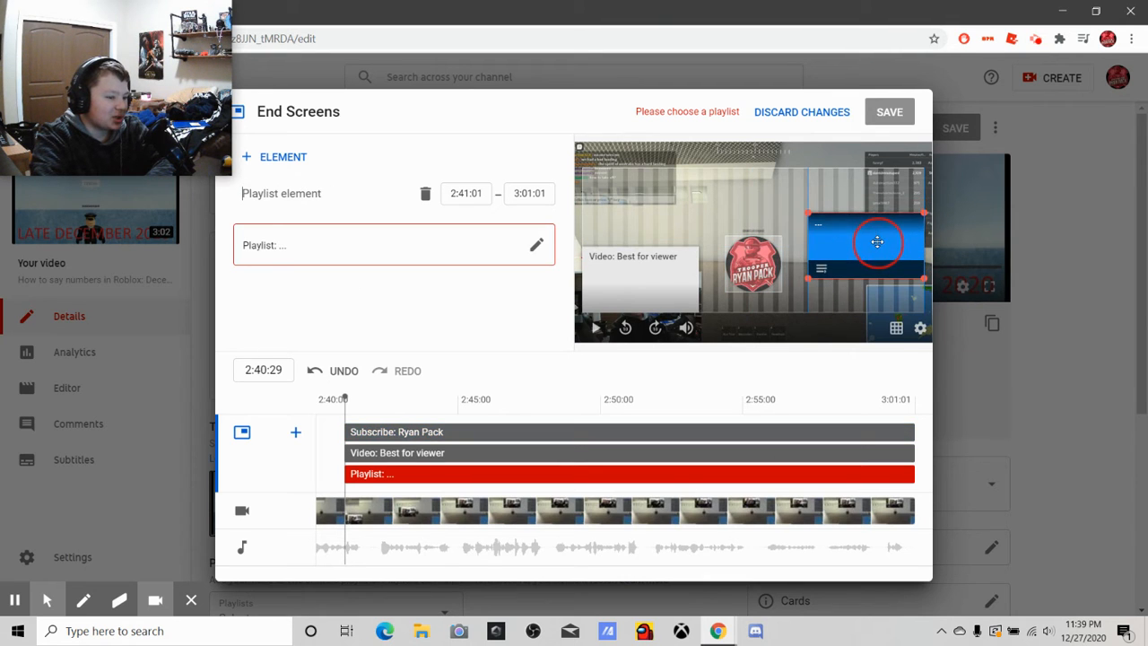
left_click_drag(773, 271, 768, 252)
left_click_drag(658, 285, 659, 239)
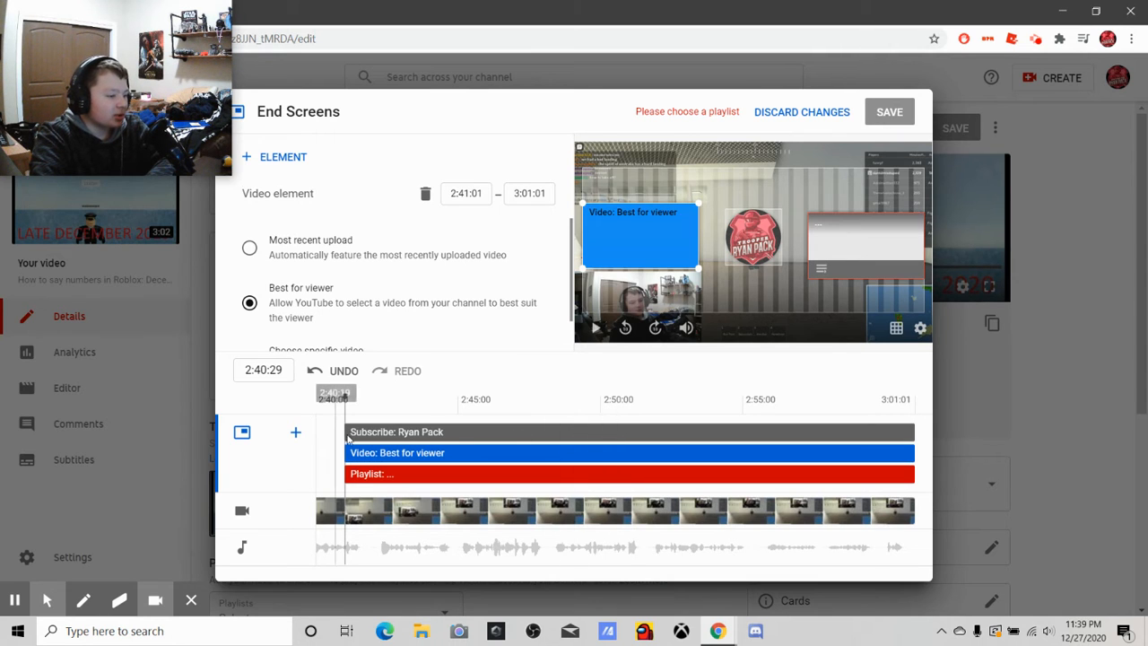
Set the start time of the subscribe, video and playlist elements to 2:50:00
left_click_drag(345, 432, 601, 436)
left_click_drag(344, 453, 601, 453)
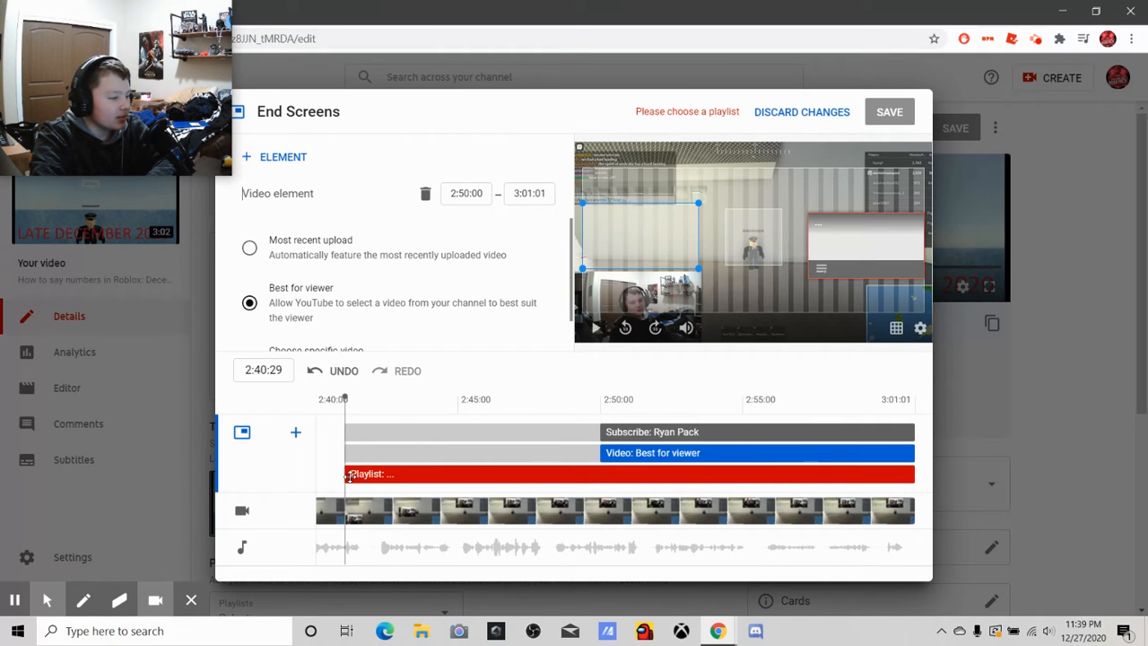
left_click_drag(343, 474, 597, 464)
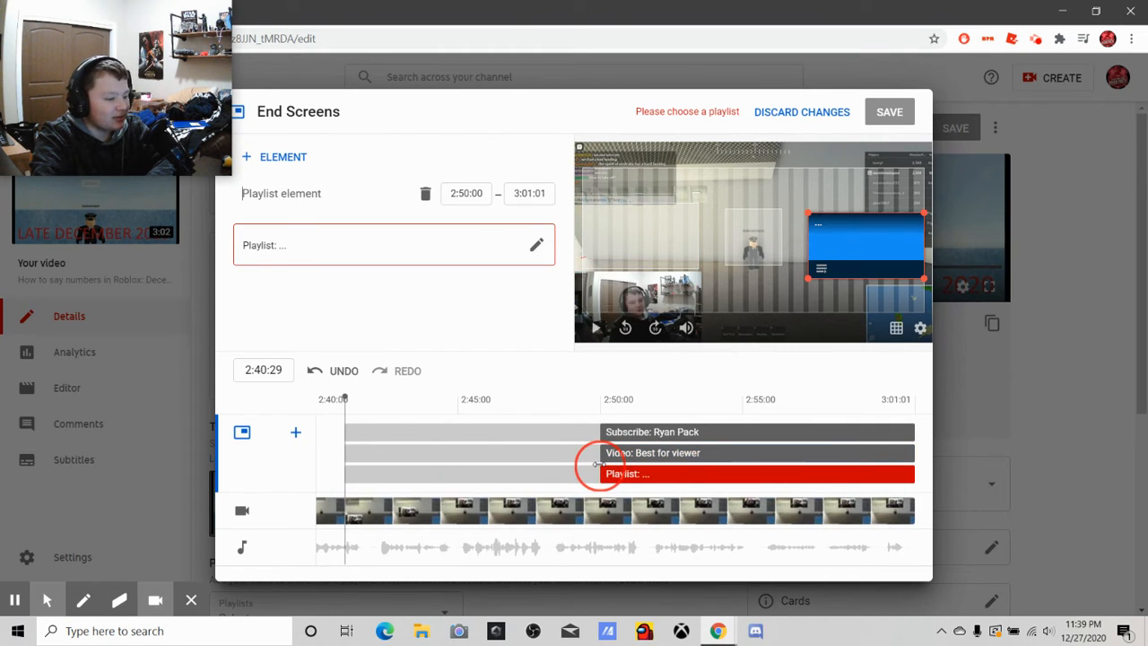
Play the preview in stages up to about 2:50 to check when the end screen elements appear
left_click(597, 328)
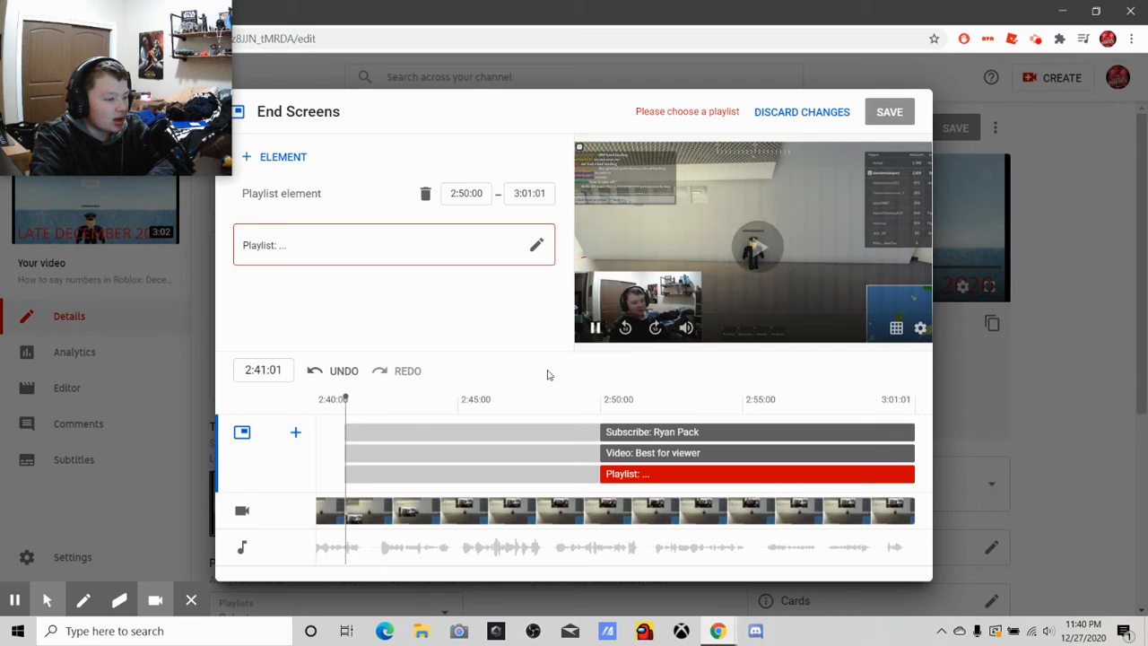
left_click(595, 329)
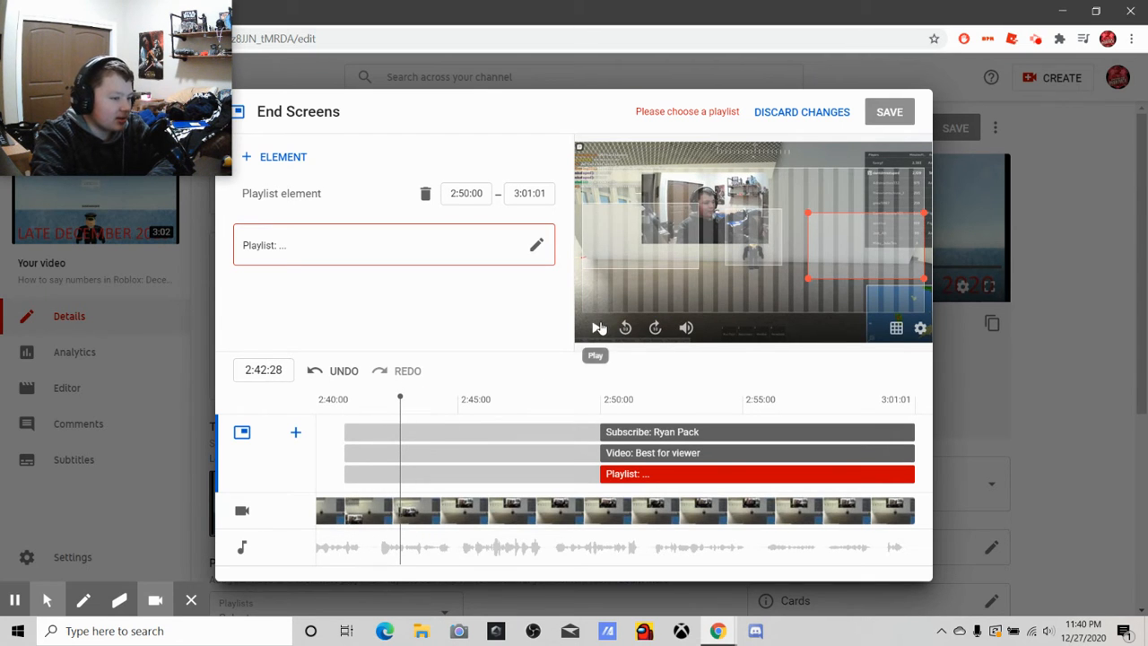
left_click(596, 328)
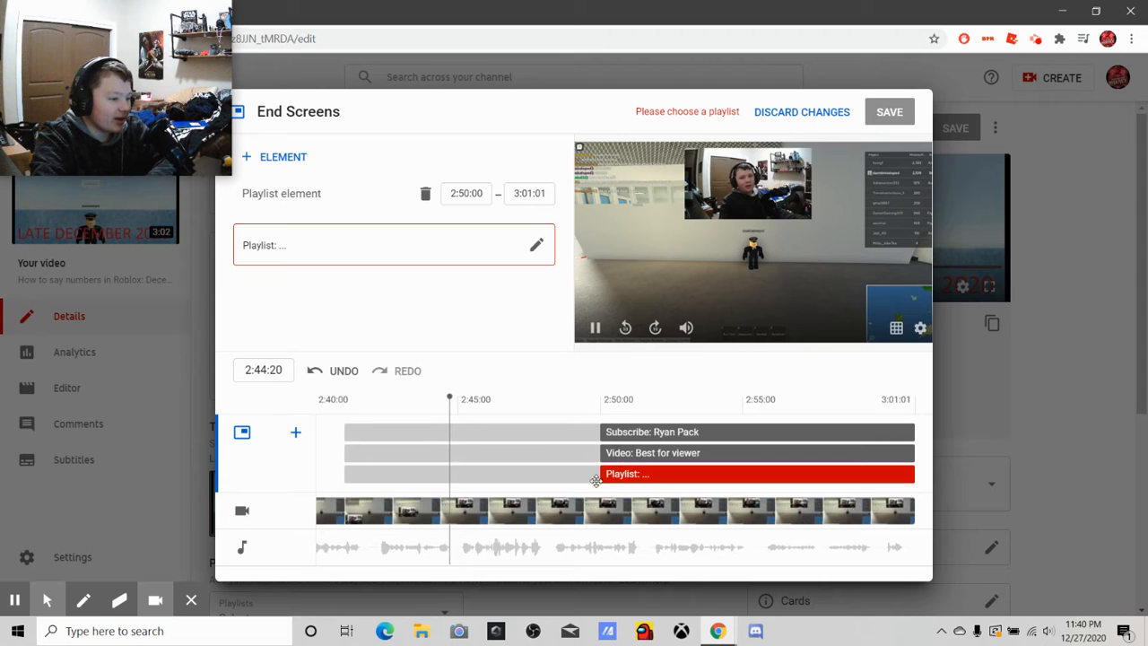
left_click(600, 330)
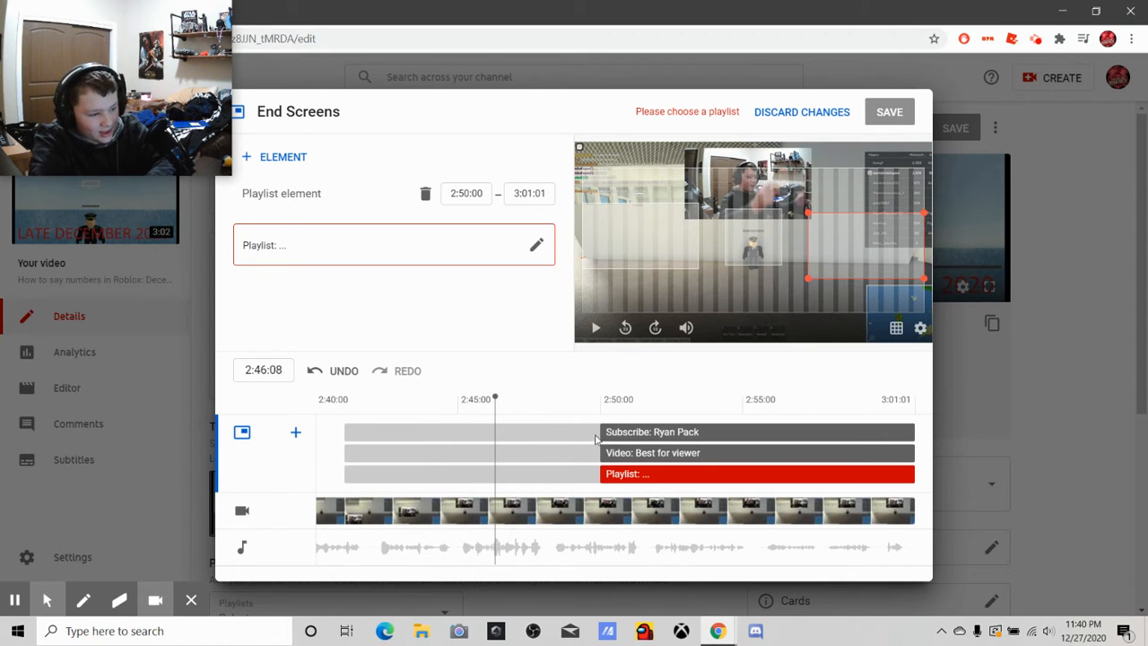
left_click(597, 330)
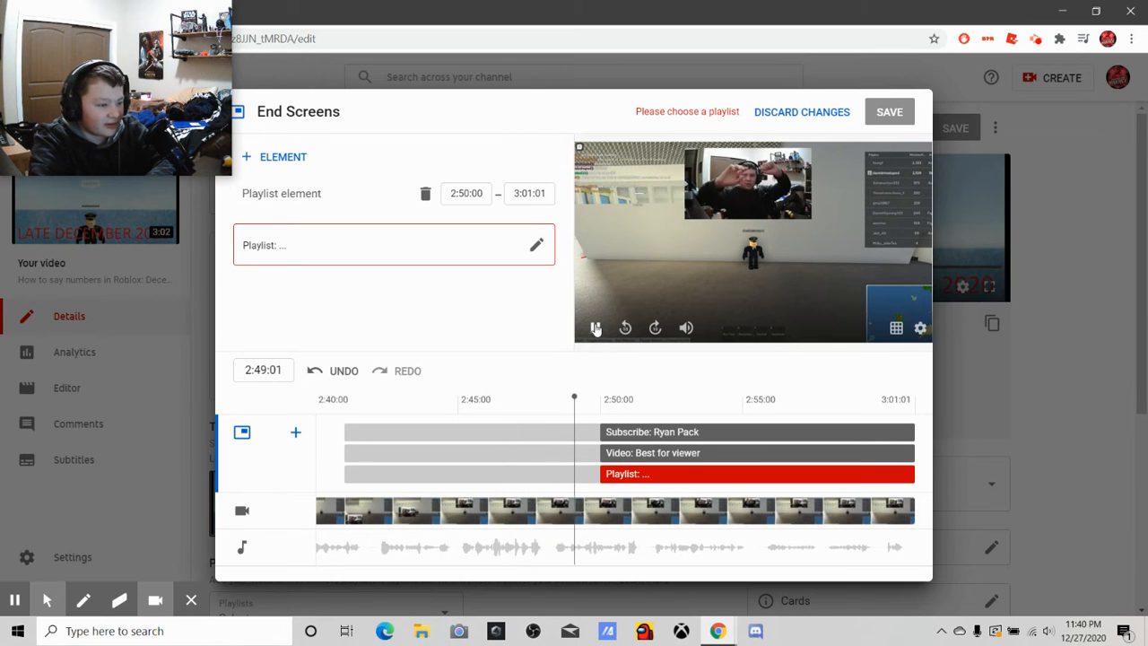
left_click(596, 329)
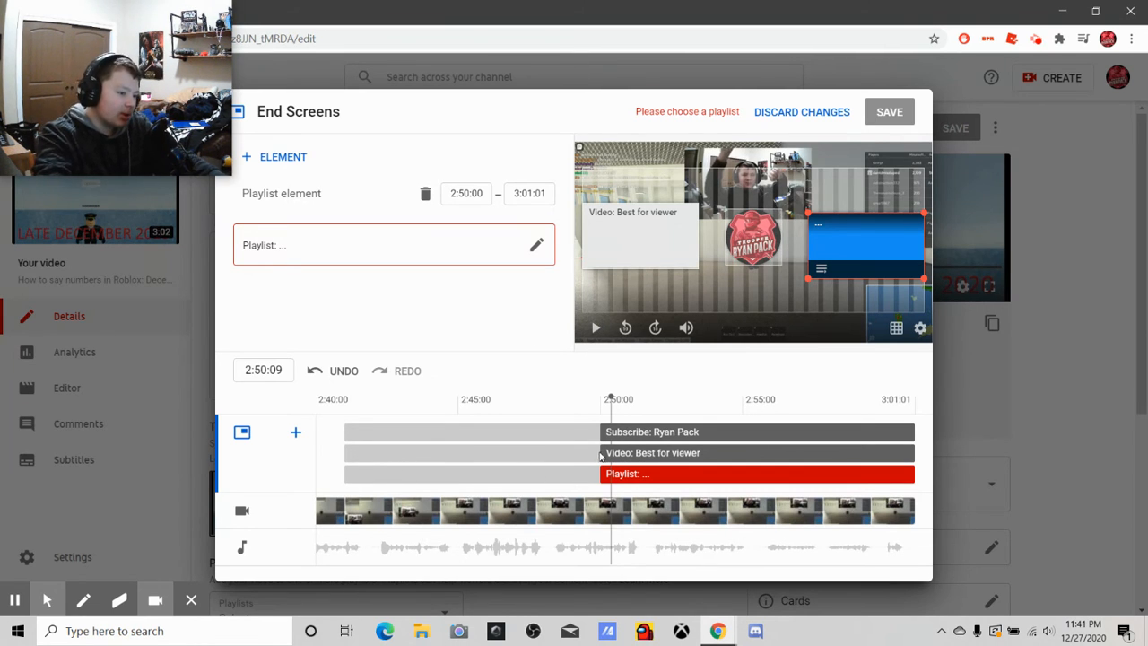
Replay the part before 2:50 and set the subscribe element's start time to 2:47:16
left_click(610, 401)
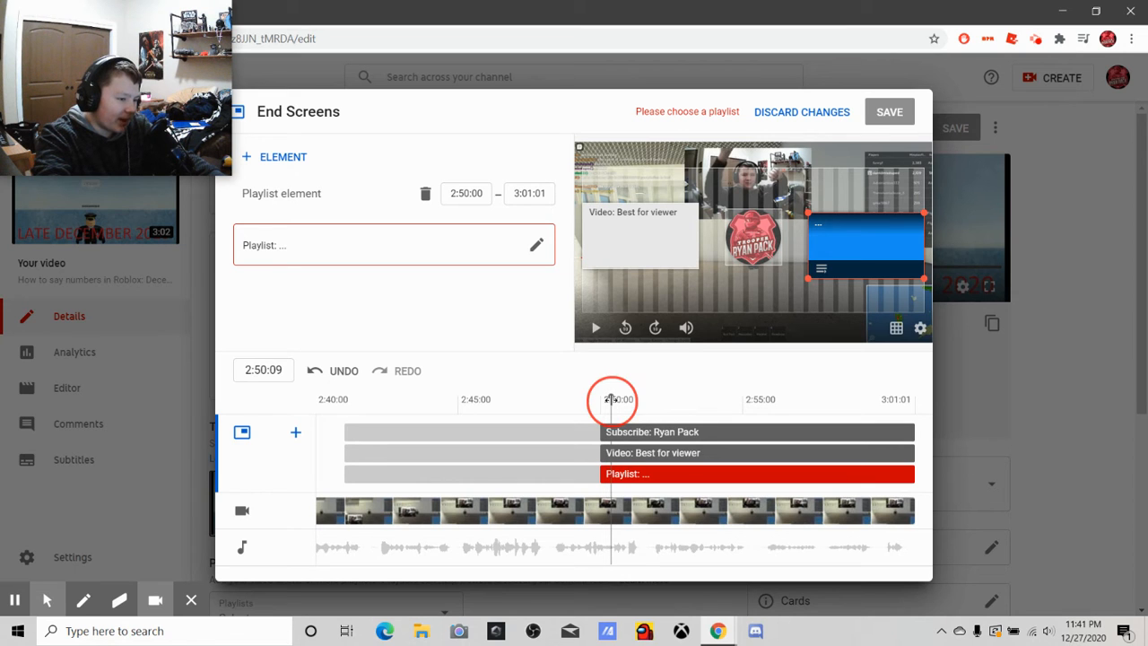
left_click_drag(607, 405, 515, 423)
left_click(598, 329)
left_click(777, 205)
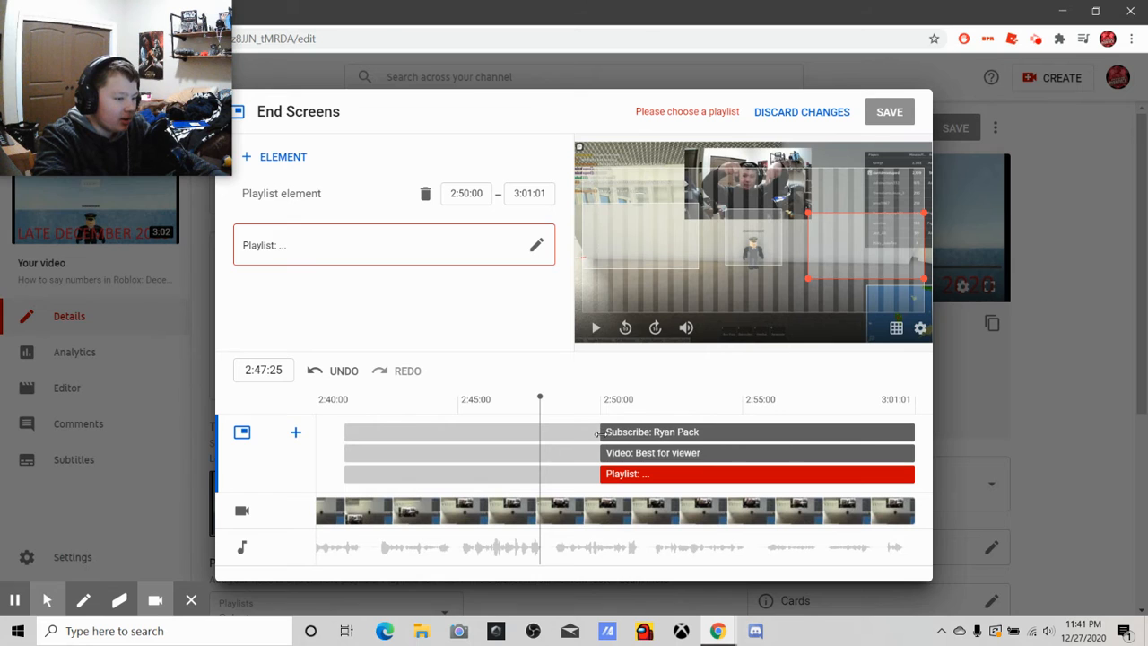
left_click_drag(597, 433, 530, 433)
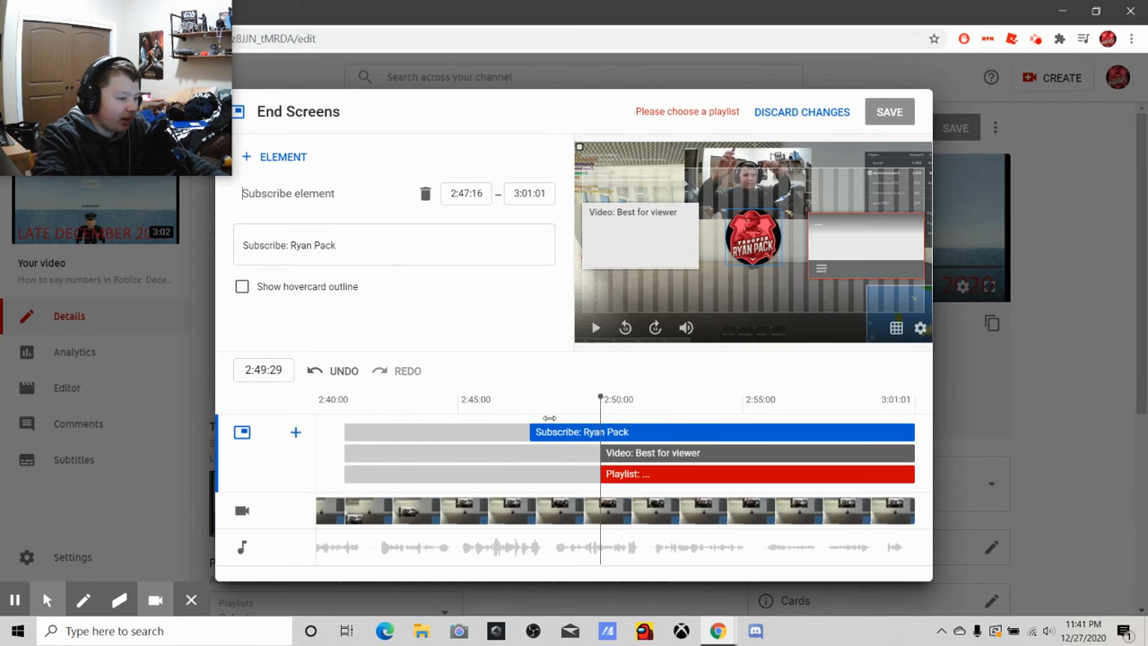
Play the preview from about 2:45 to check when the subscribe element appears
left_click(598, 400)
left_click(482, 404)
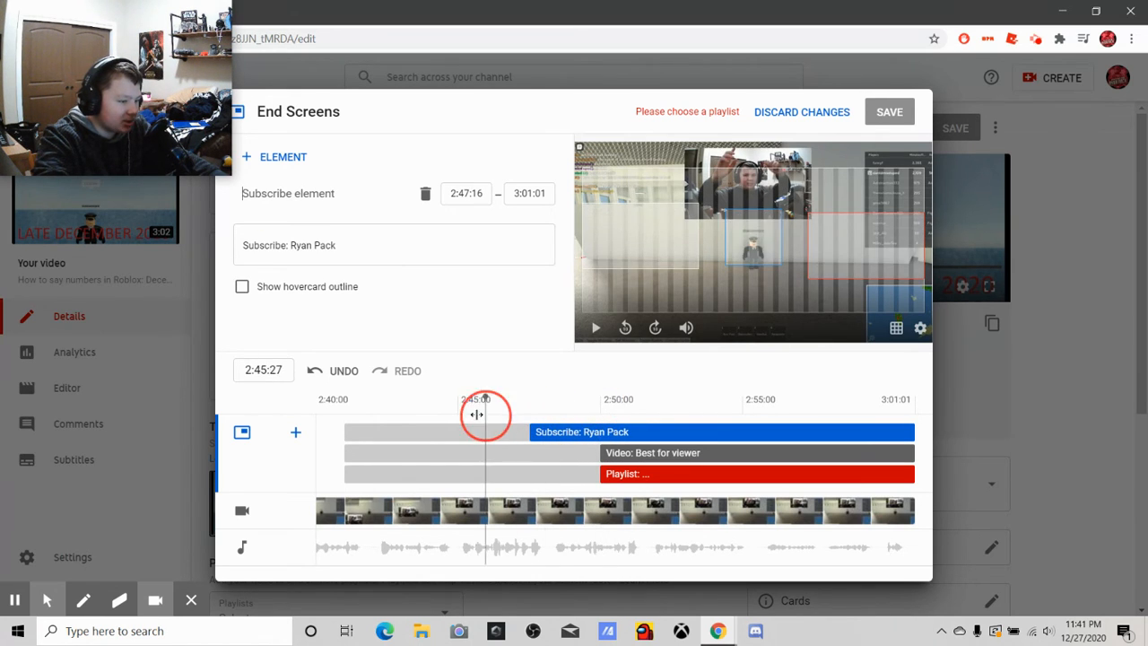
left_click(595, 328)
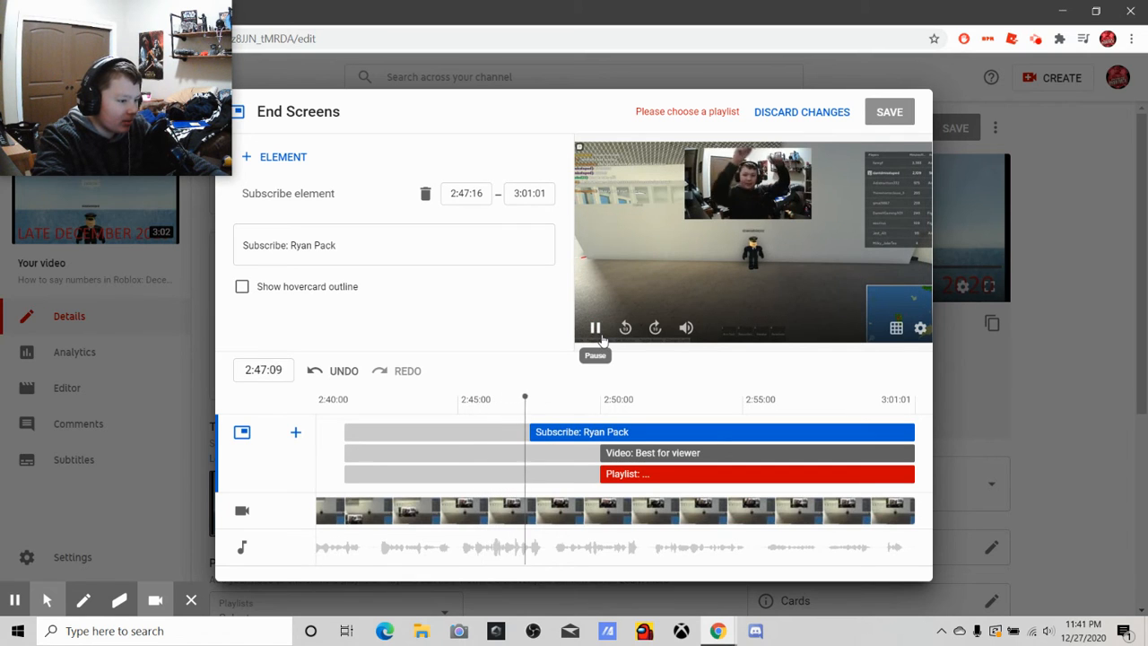
left_click(600, 336)
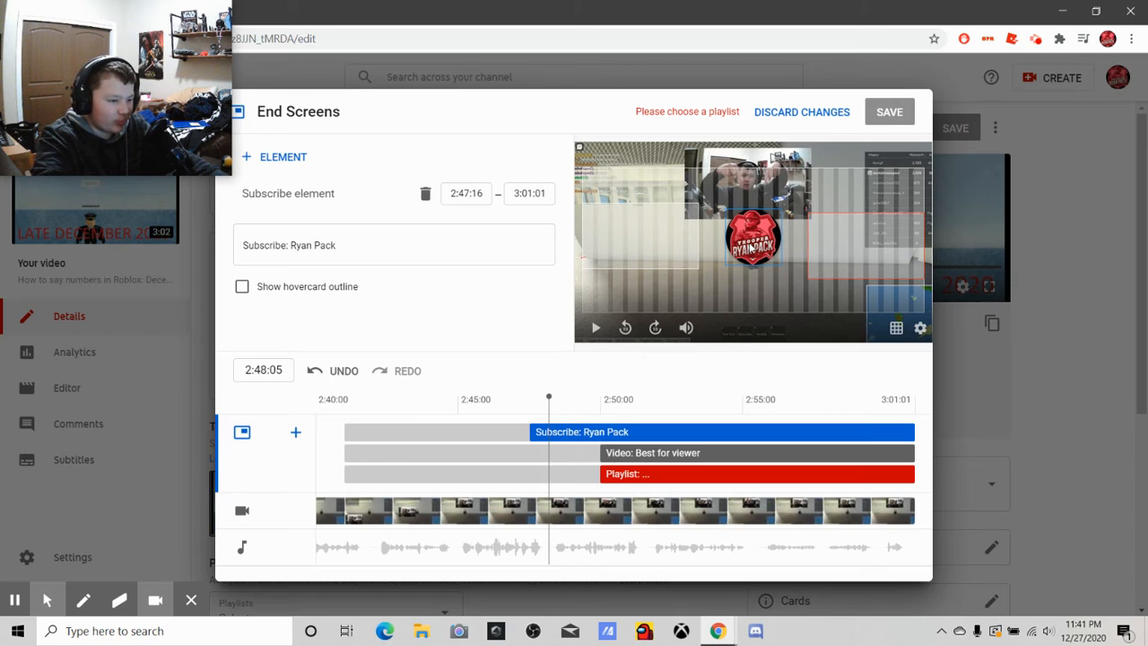
Move the subscribe, playlist and video elements slightly lower in the frame, below the webcam picture
left_click_drag(744, 232, 746, 252)
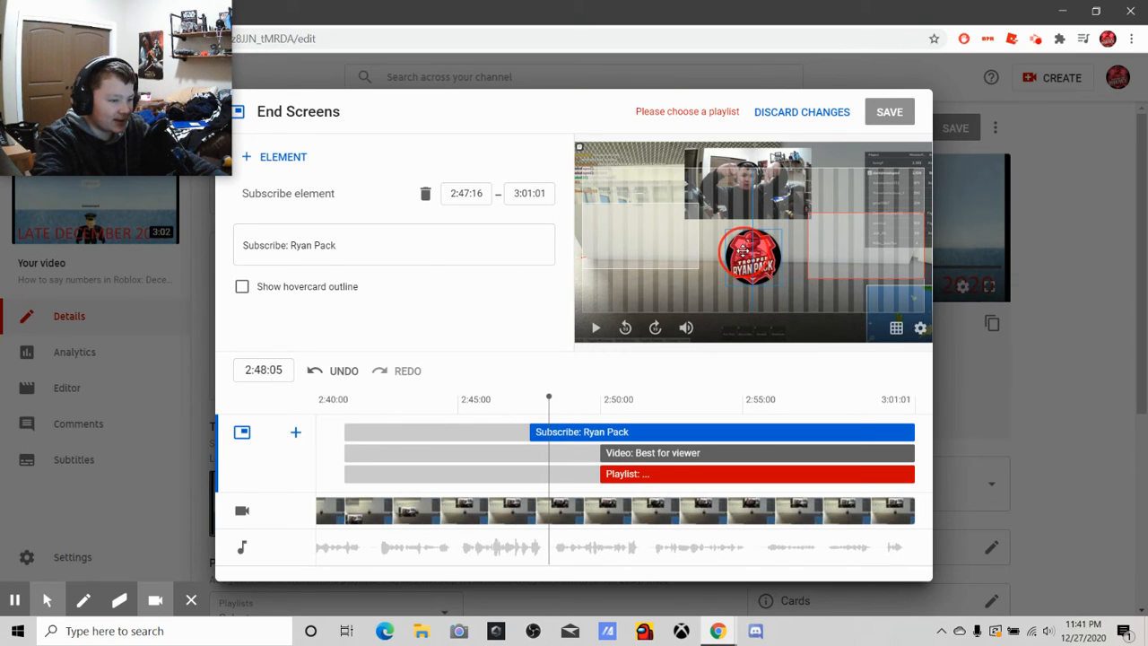
left_click(856, 238)
left_click_drag(686, 245, 661, 274)
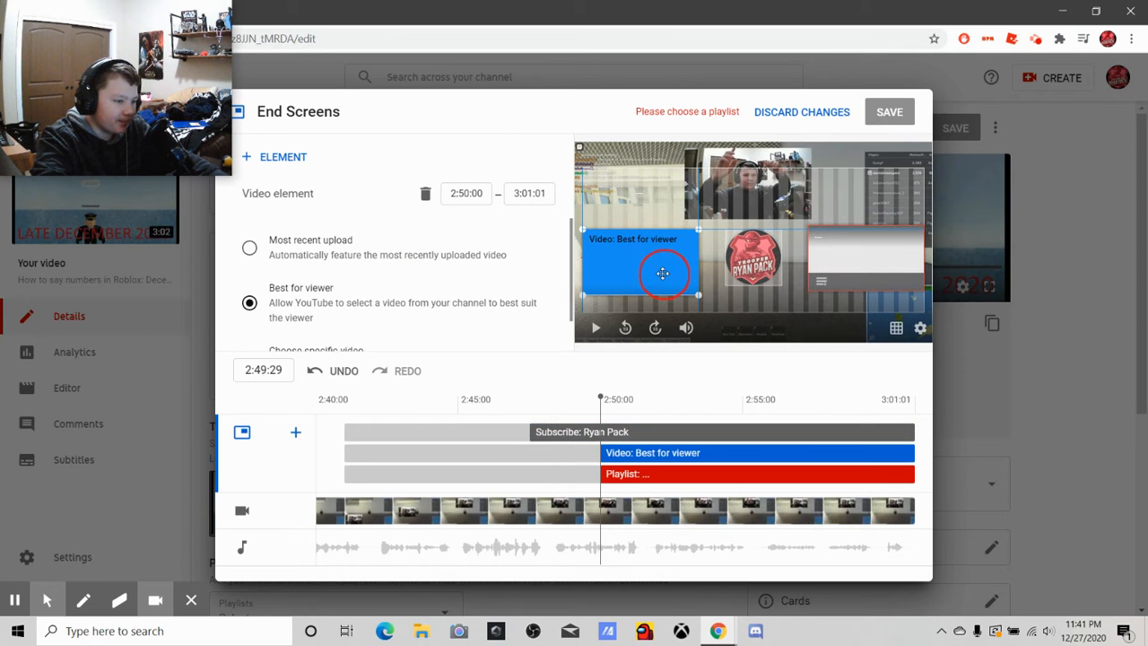
Preview the end screen around 2:50 and set the playlist element's start time to 2:50:29
left_click(597, 330)
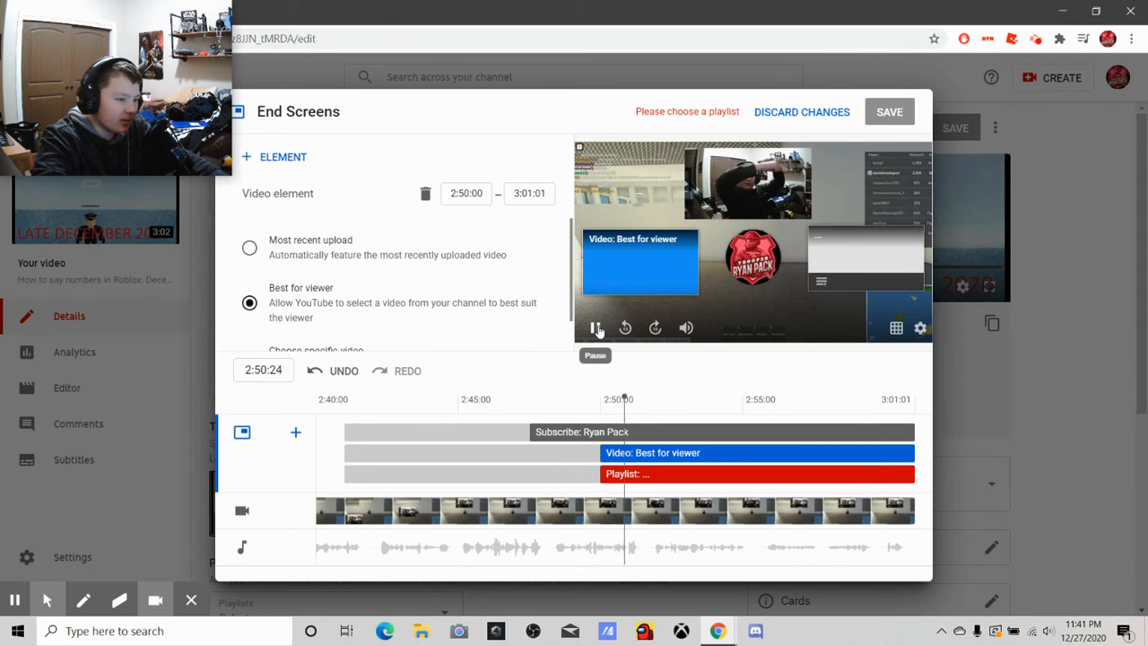
left_click(597, 330)
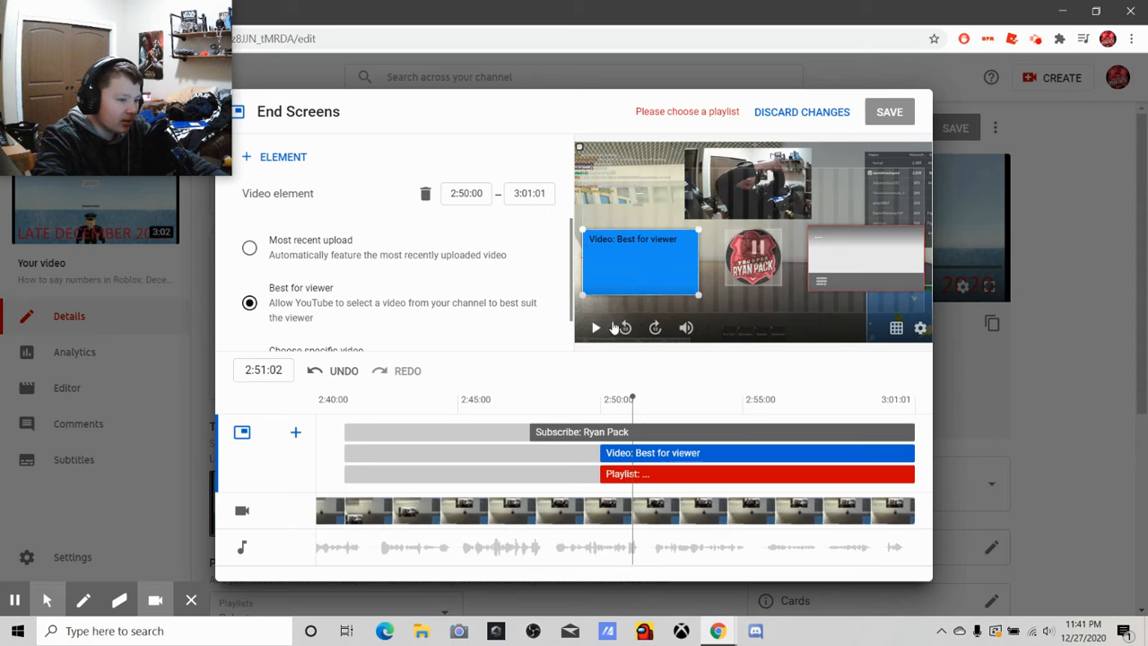
left_click(603, 475)
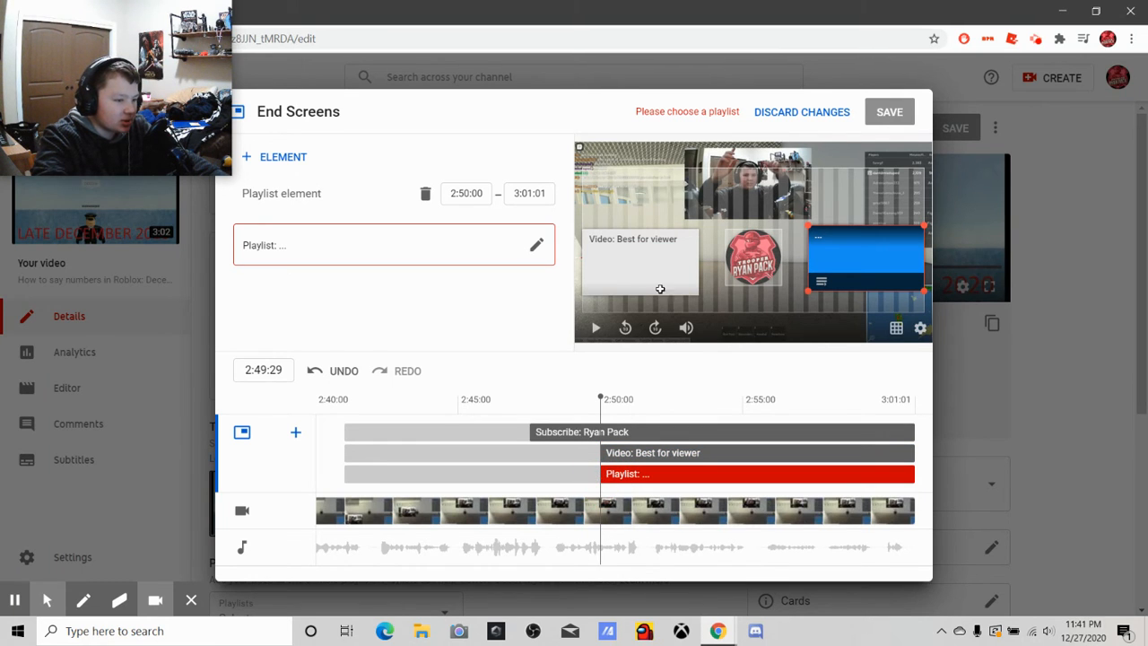
left_click(596, 328)
left_click(596, 327)
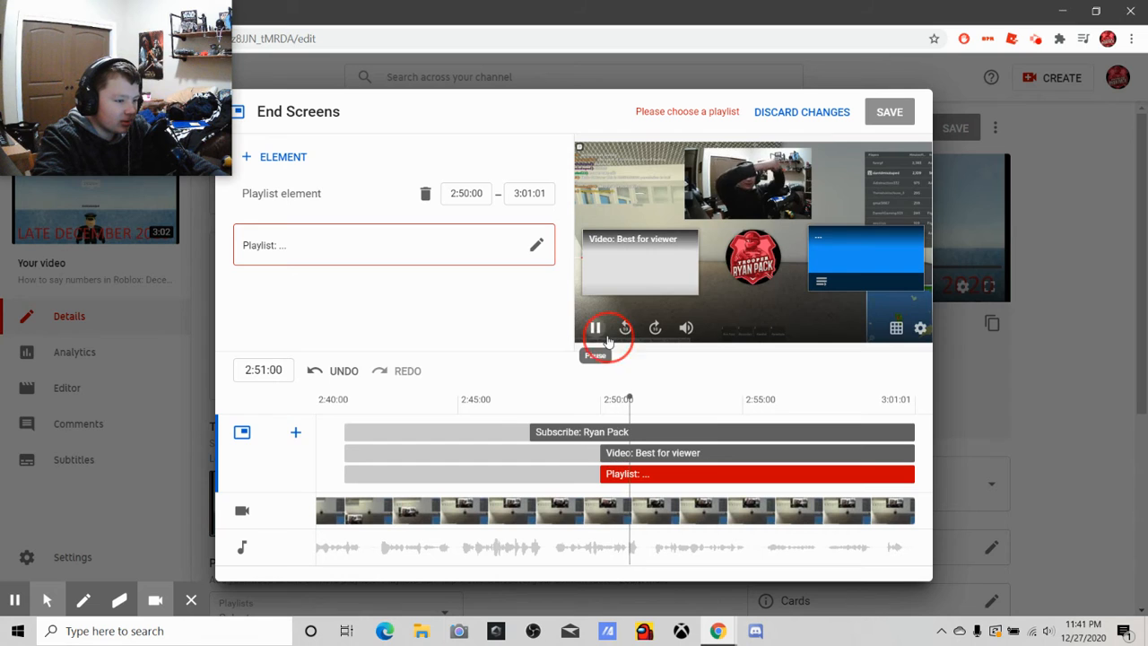
left_click_drag(596, 474, 623, 474)
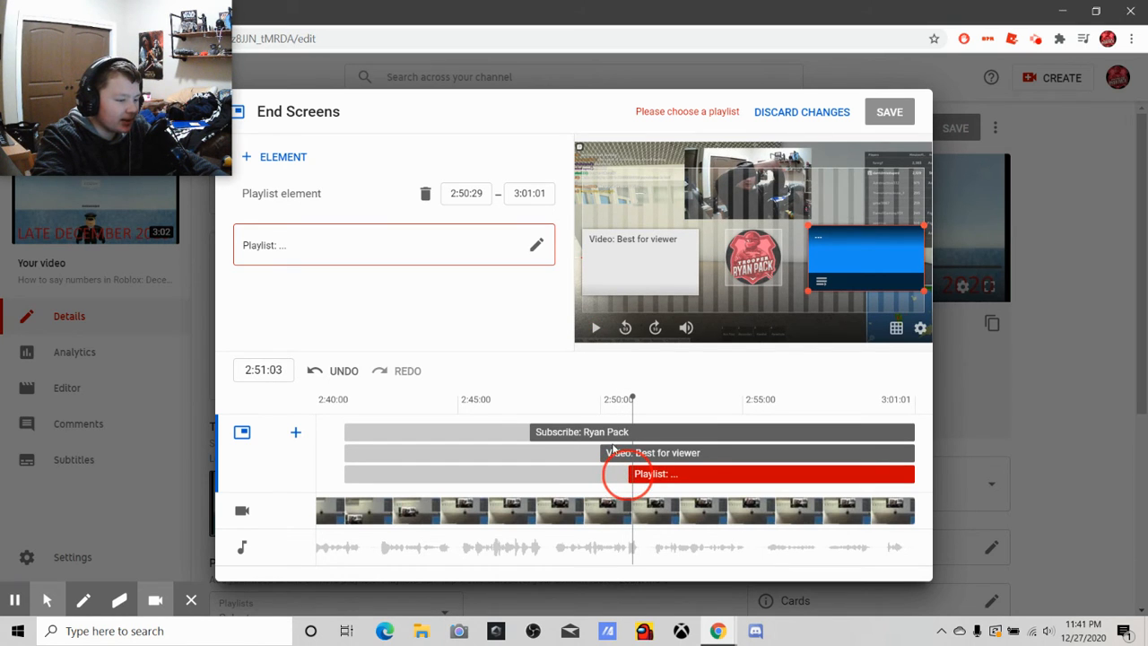
left_click_drag(633, 401, 523, 401)
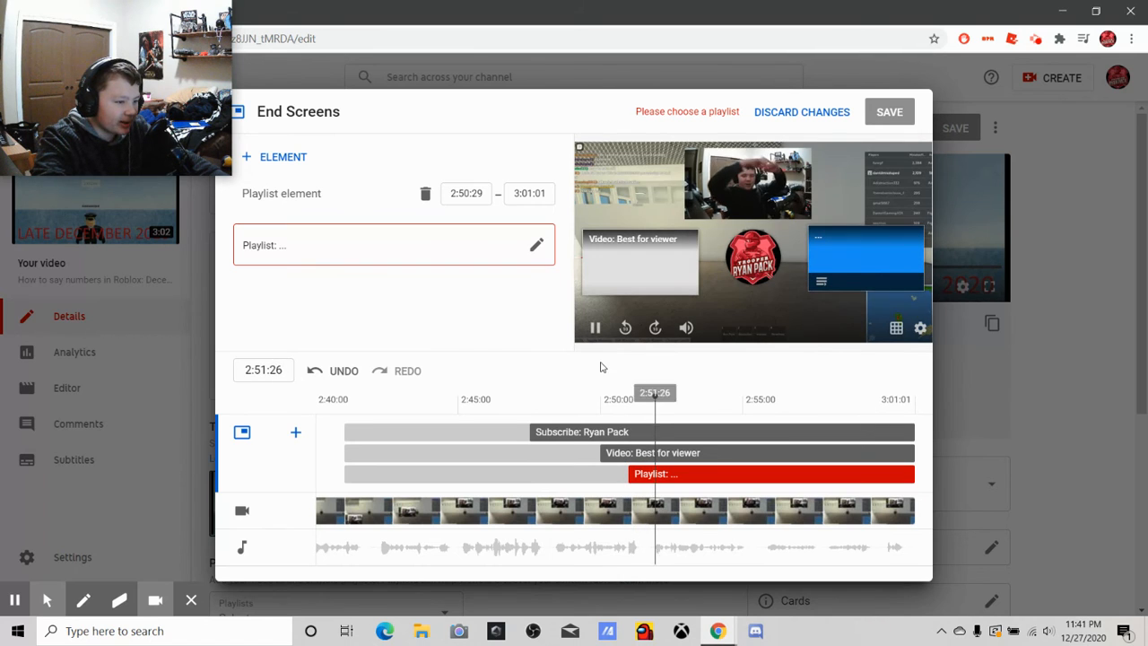
left_click(594, 327)
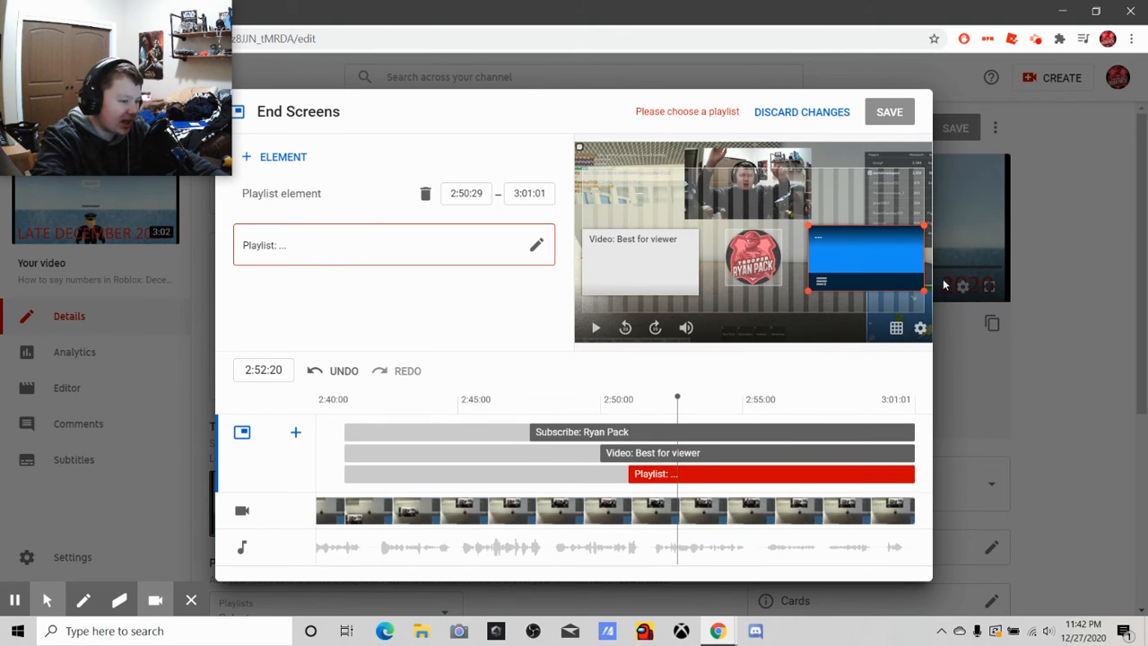
Preview the end screen from about 2:52 and set the video element's start time to 2:54:23
left_click(596, 330)
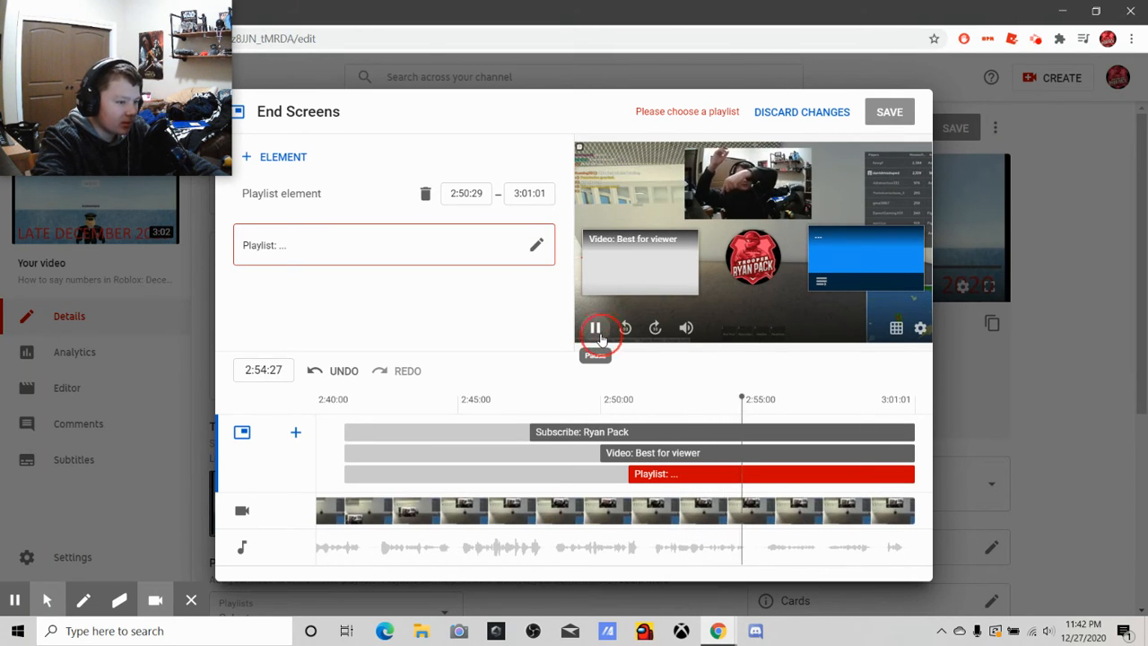
left_click(599, 332)
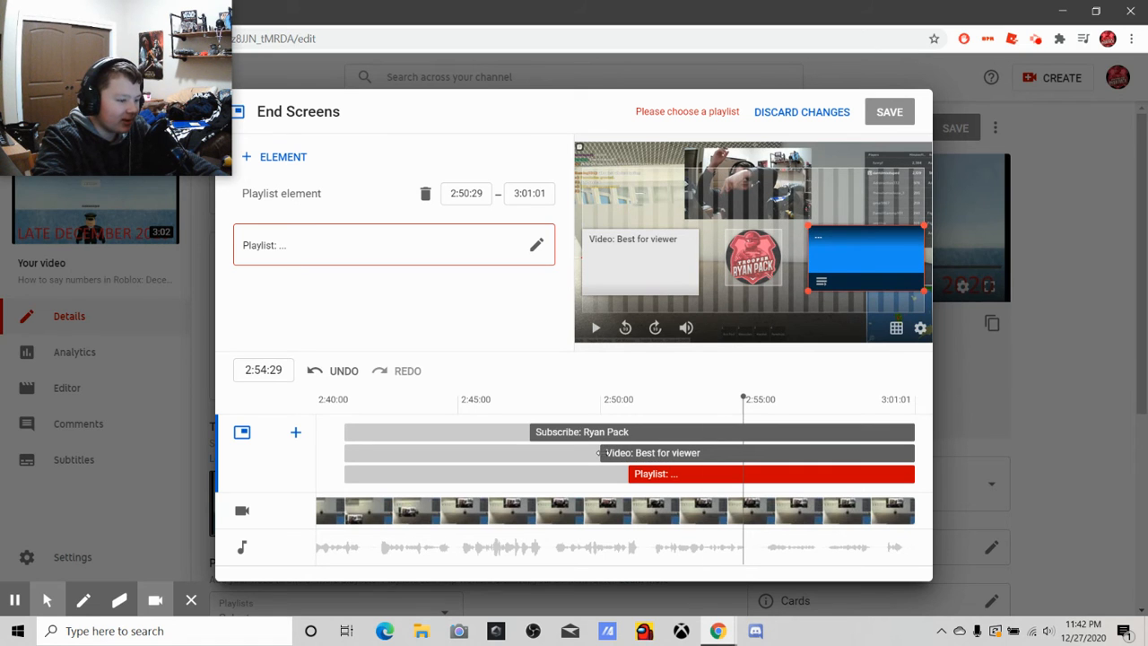
left_click_drag(596, 453, 710, 441)
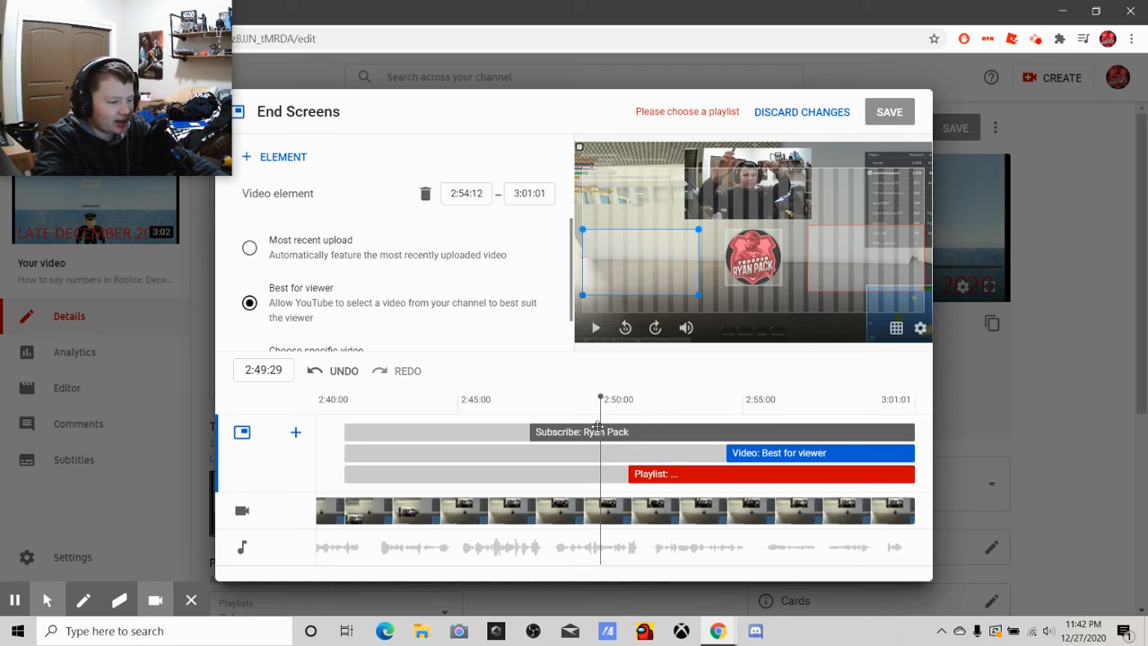
left_click_drag(601, 419, 674, 415)
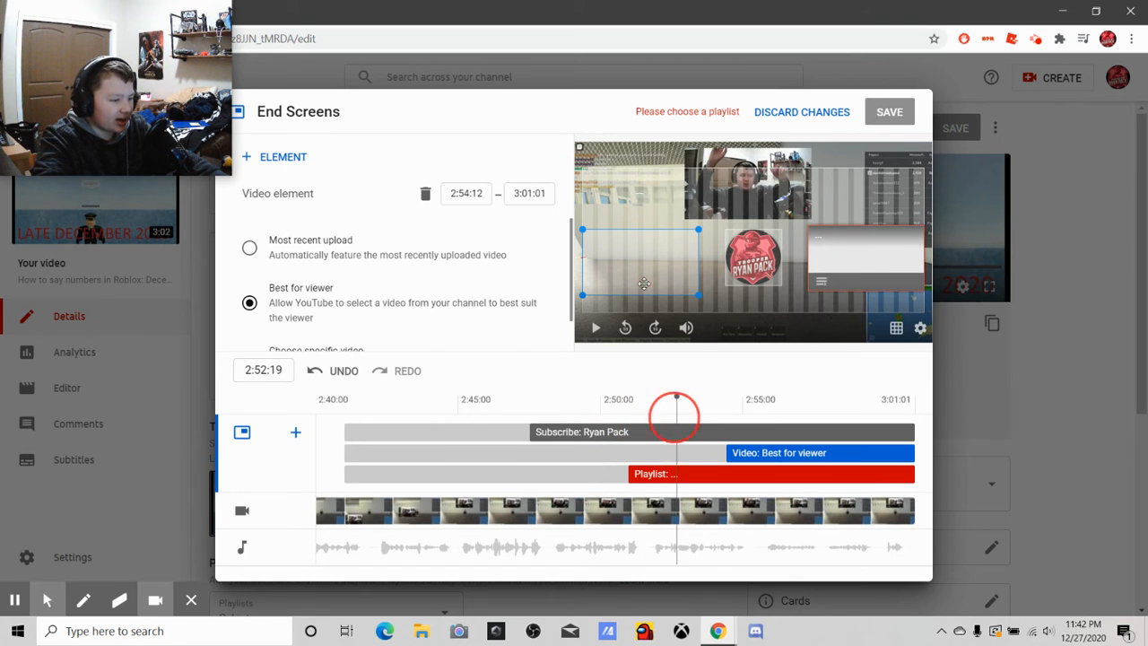
left_click(597, 330)
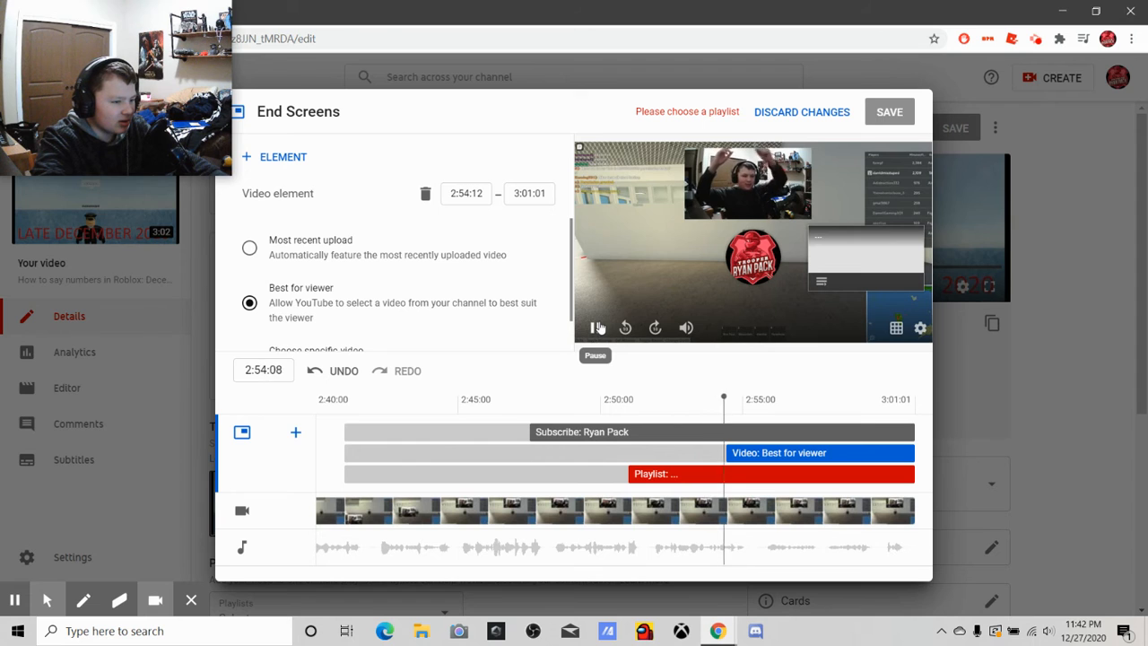
left_click(597, 327)
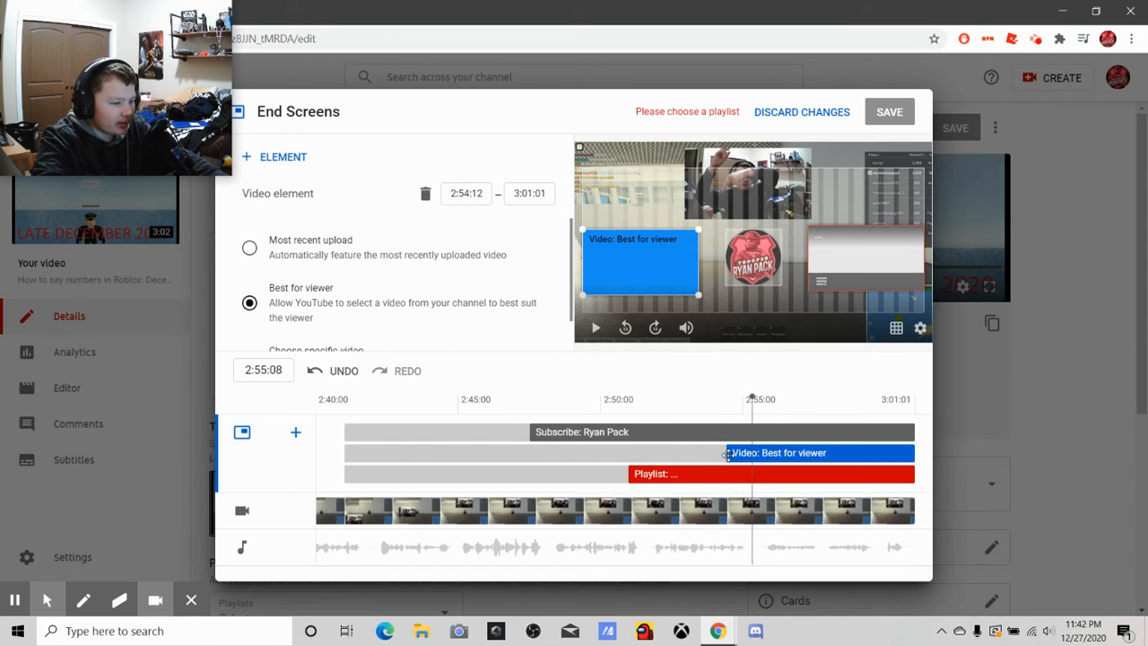
left_click_drag(729, 454, 737, 452)
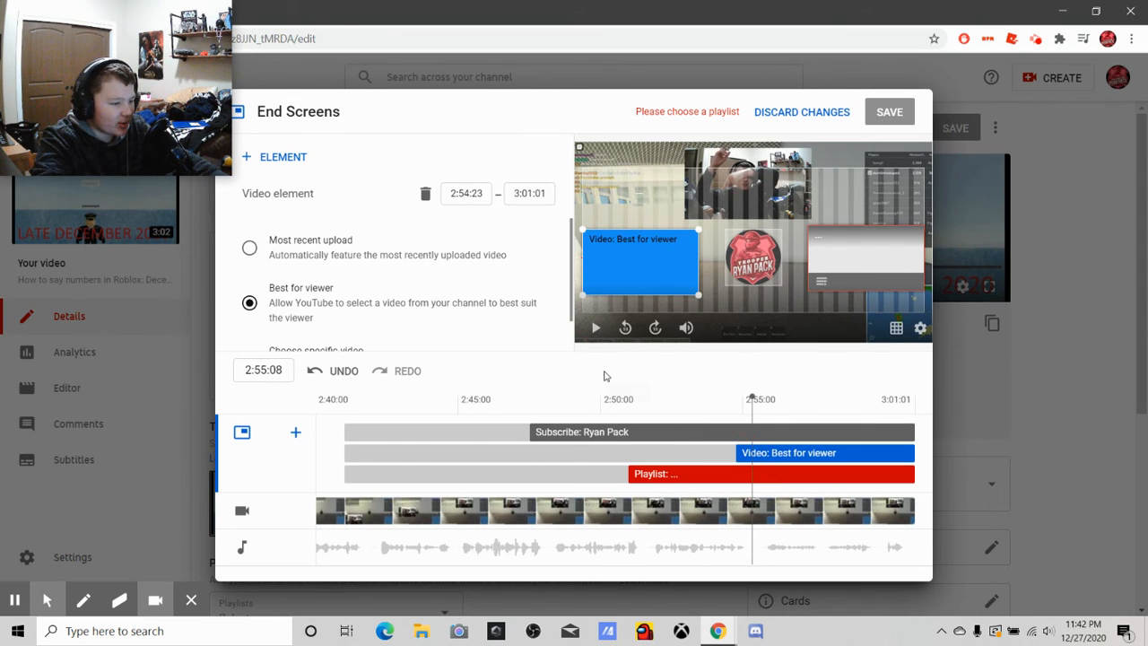
Play the preview from about 2:53 and again from about 2:46 to check when the end screen elements appear
left_click_drag(751, 414, 707, 409)
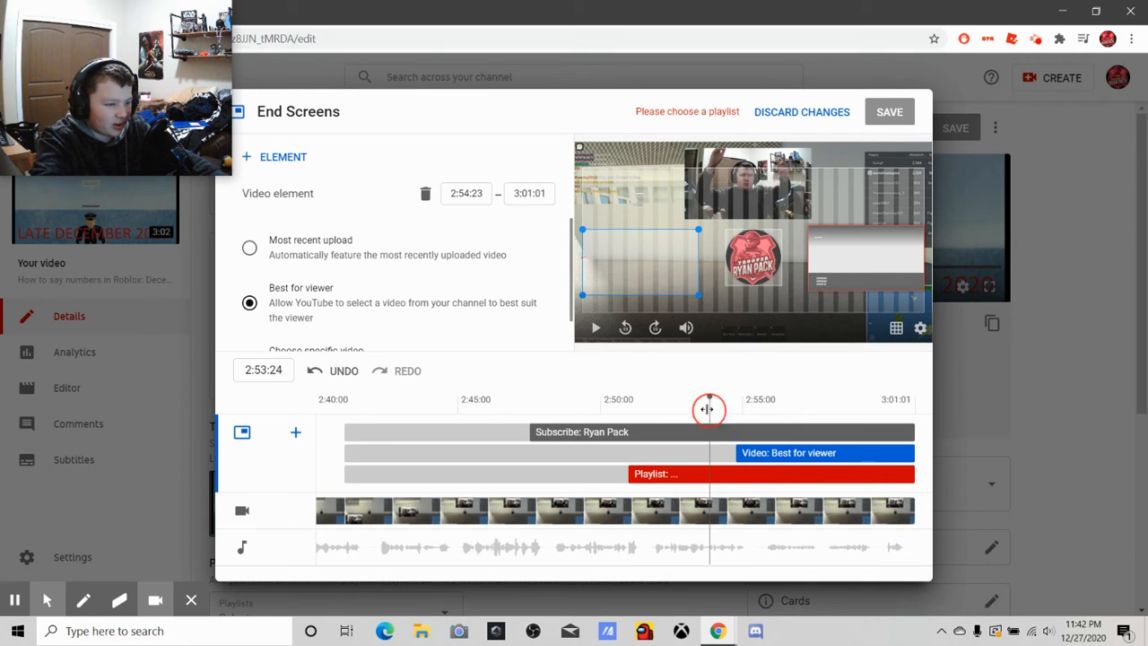
left_click(596, 328)
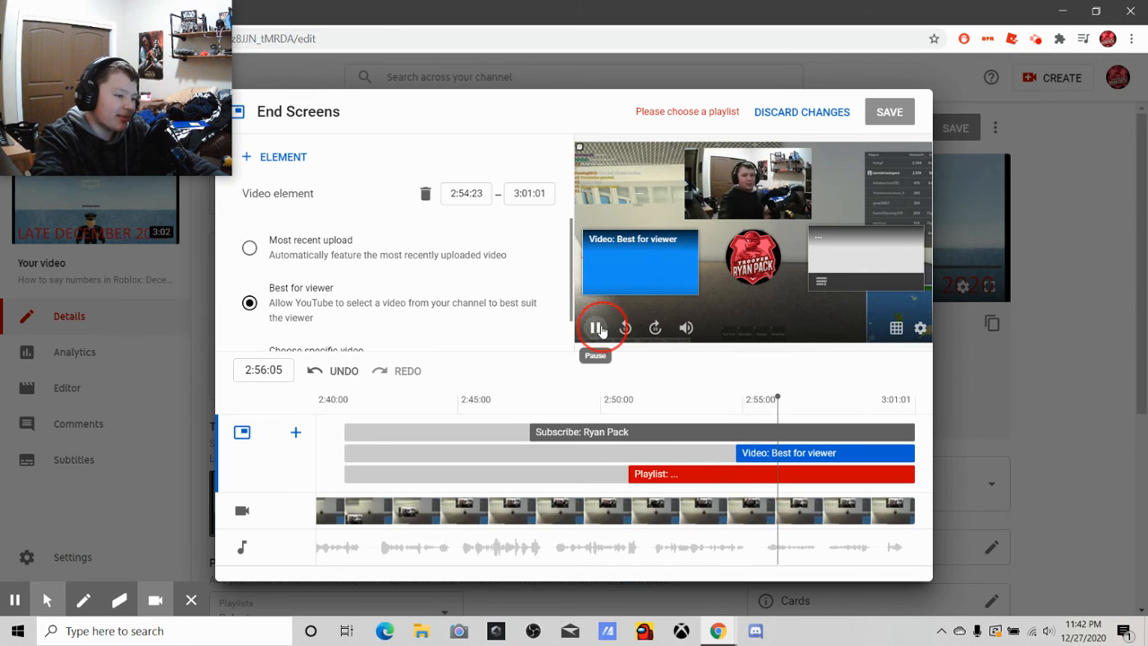
left_click(594, 328)
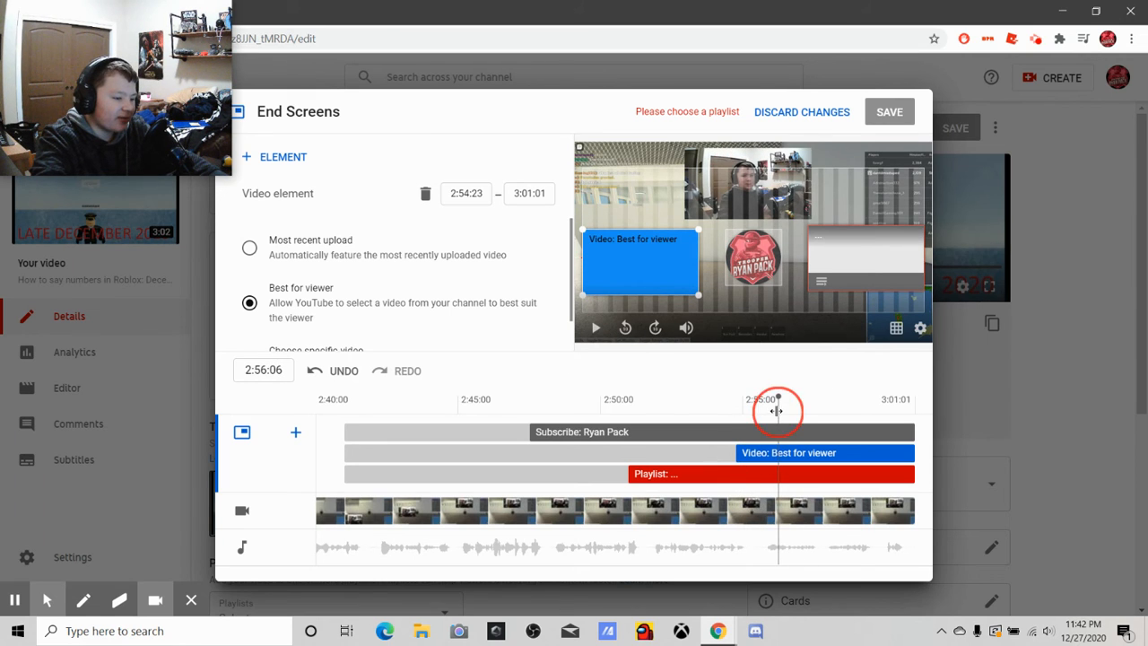
left_click_drag(777, 410, 495, 417)
left_click(603, 332)
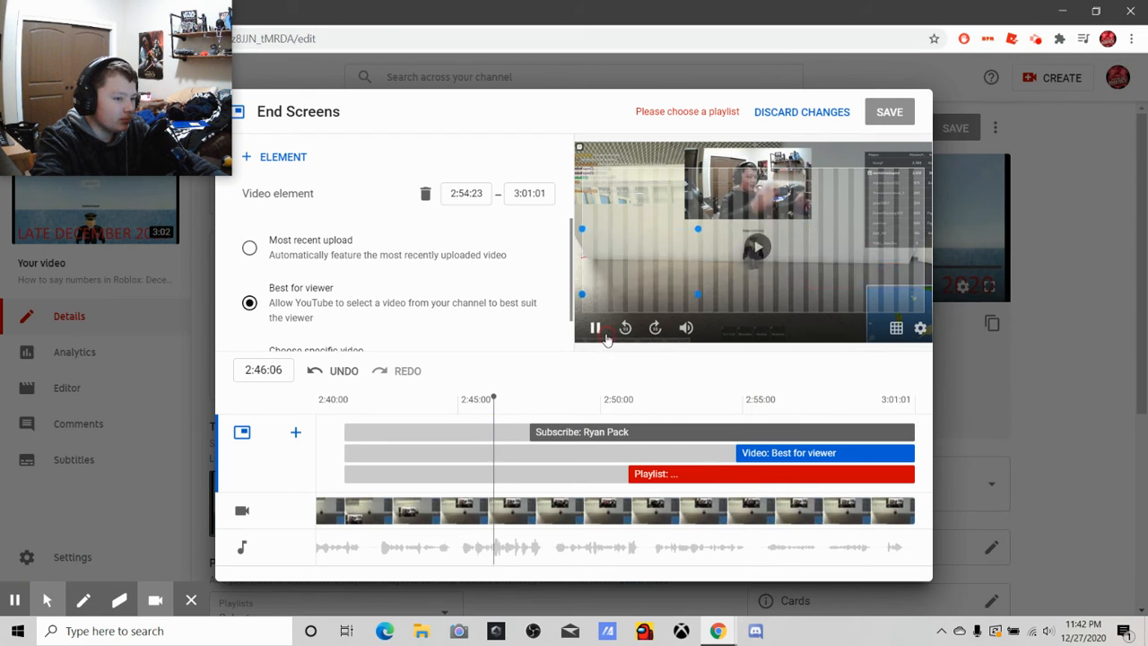
left_click(1036, 40)
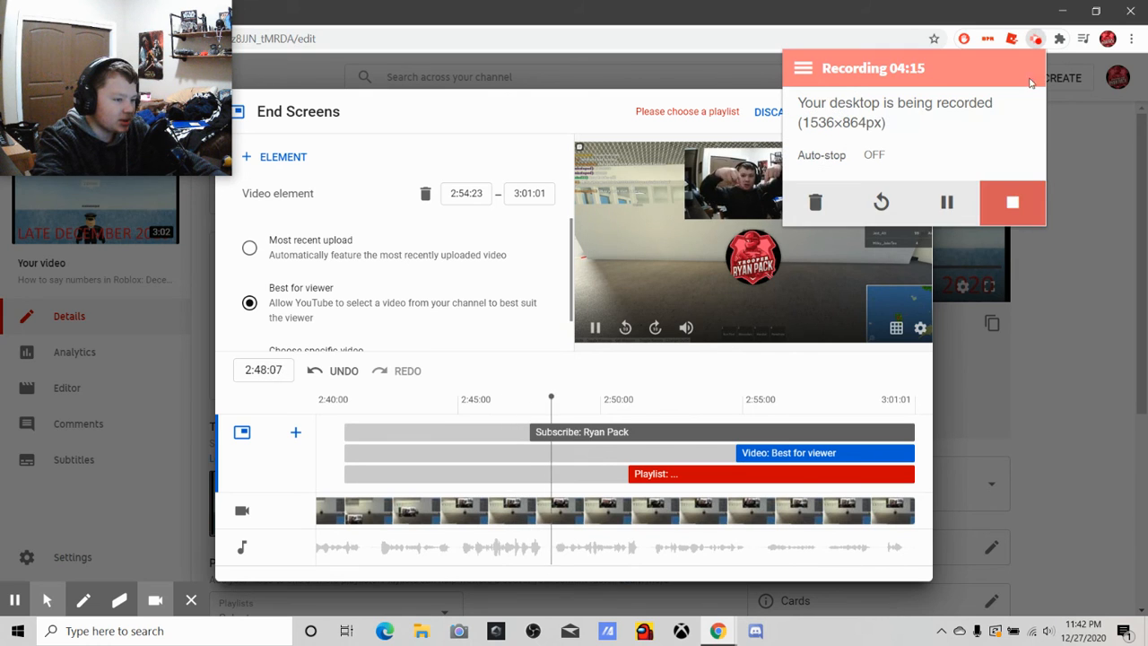
left_click(1037, 40)
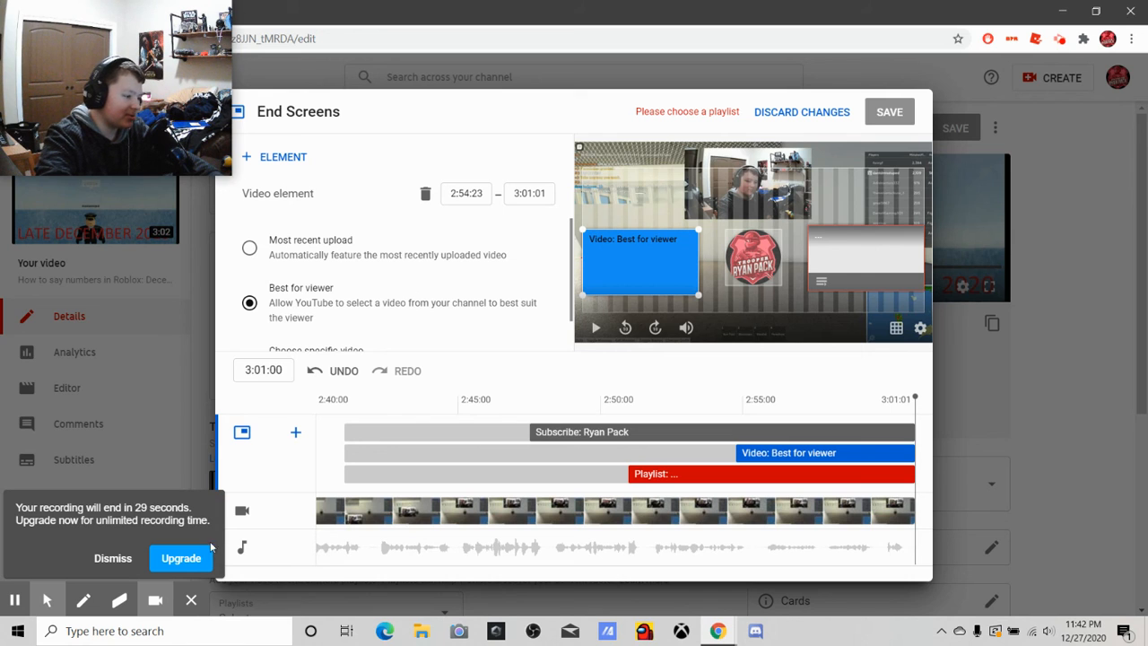
left_click(92, 559)
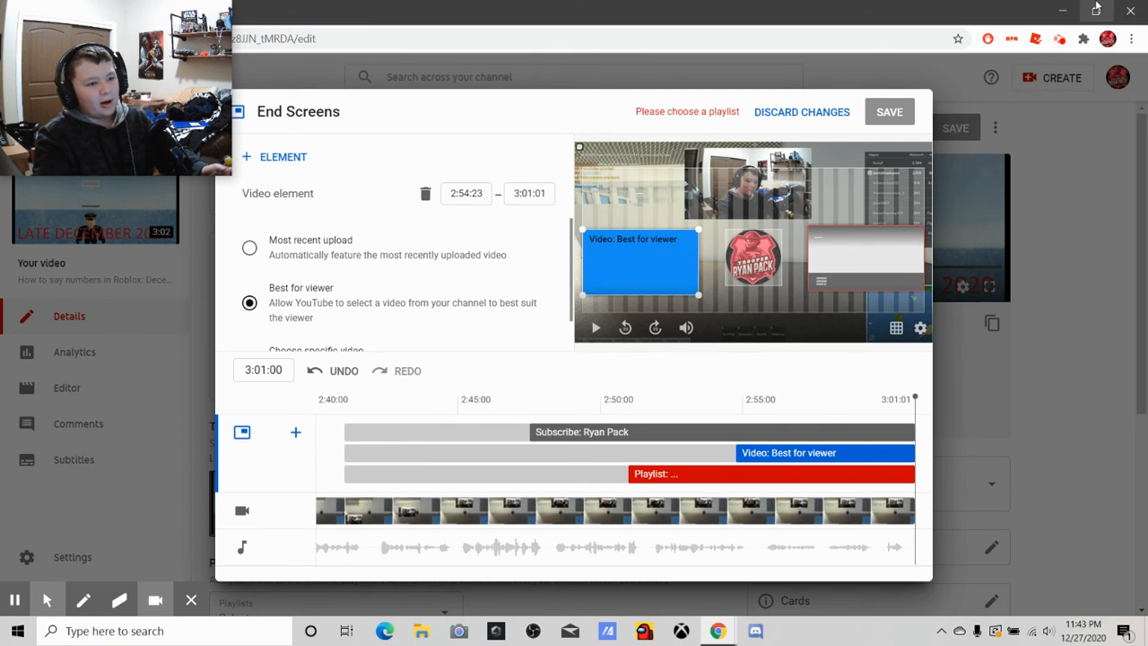
left_click(1060, 40)
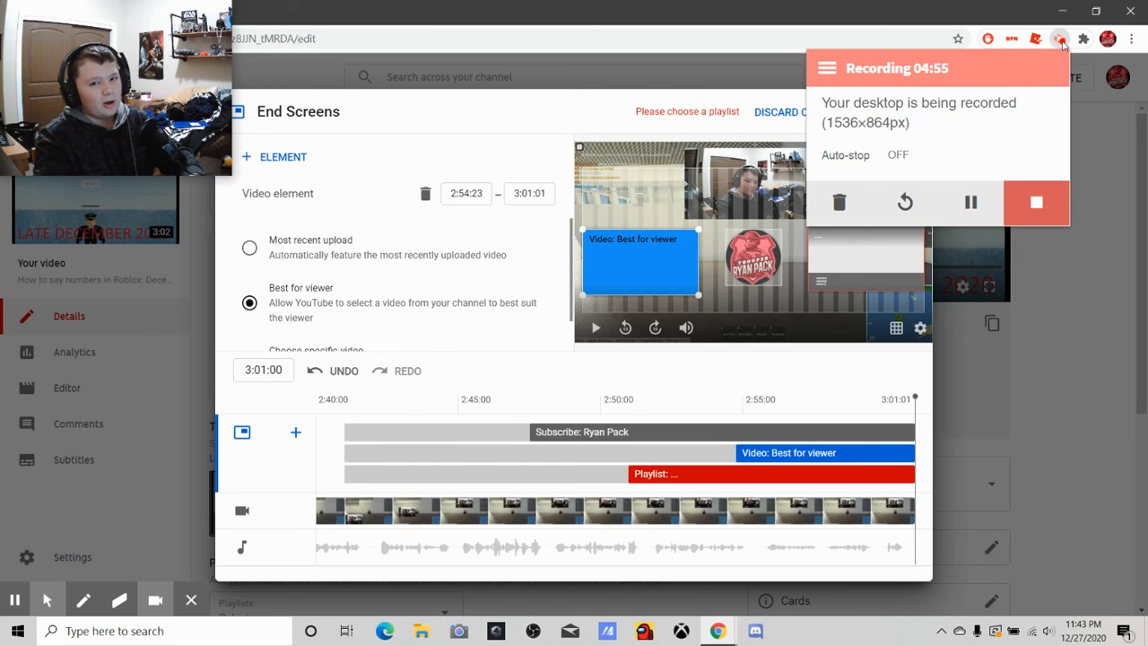